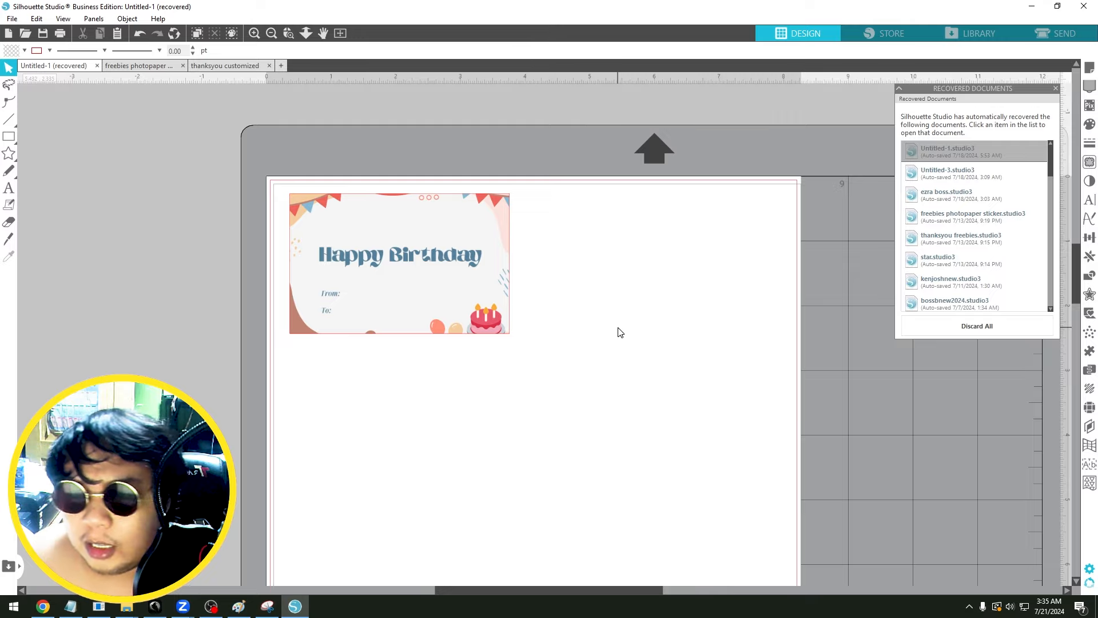
# Preview the birthday card page for printing and close the preview without printing.
pyautogui.scroll(-1, 620, 332)
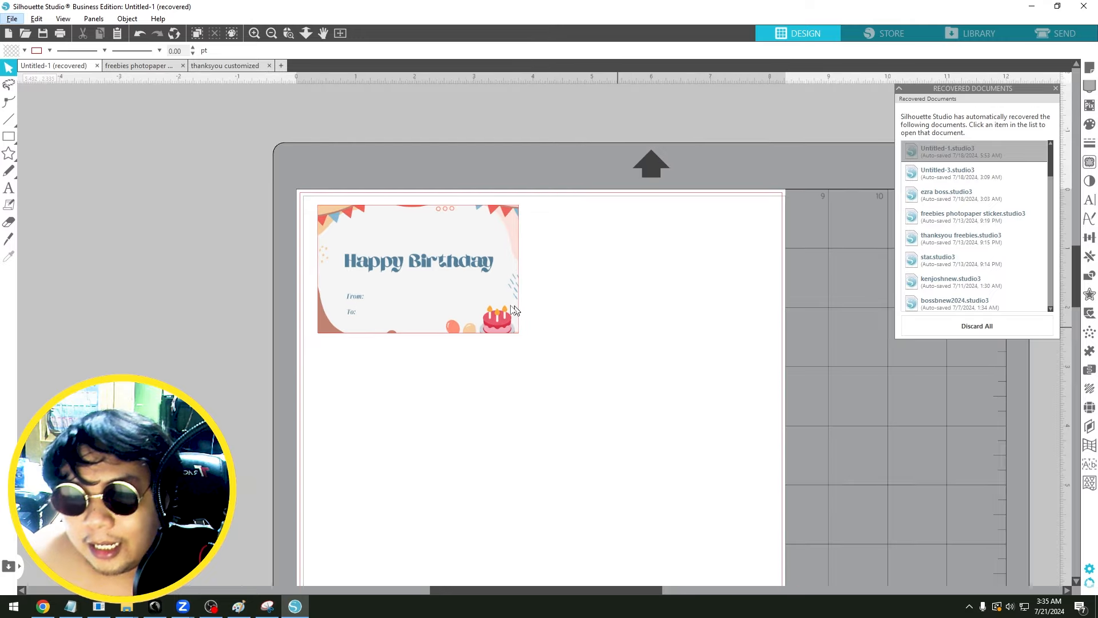
pyautogui.click(408, 281)
pyautogui.hotkey('ctrl', 'p')
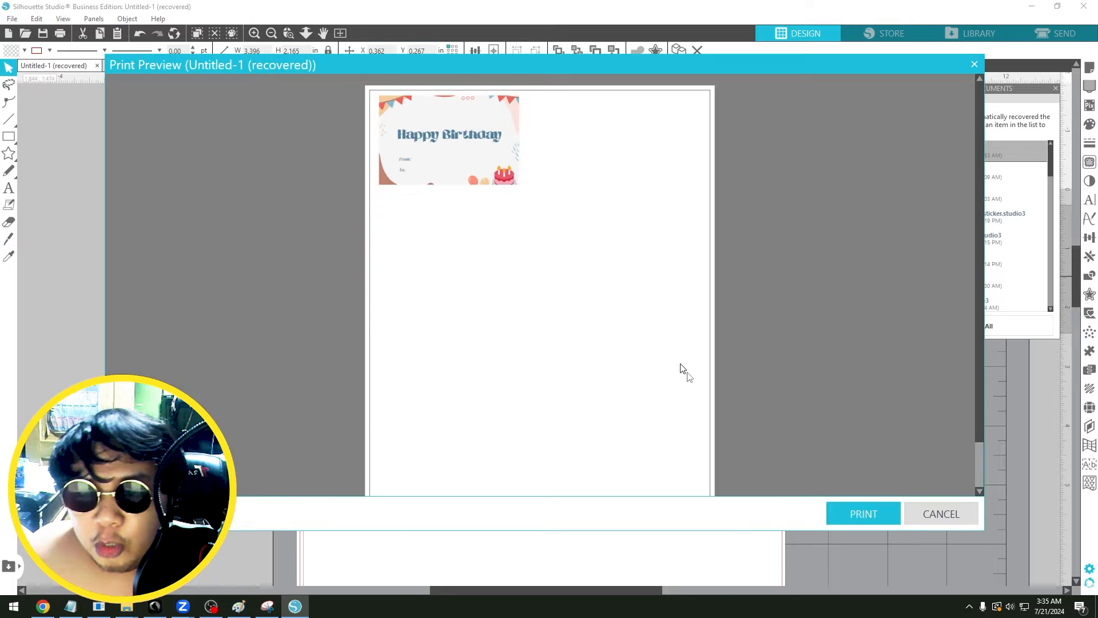
pyautogui.click(934, 512)
pyautogui.click(632, 281)
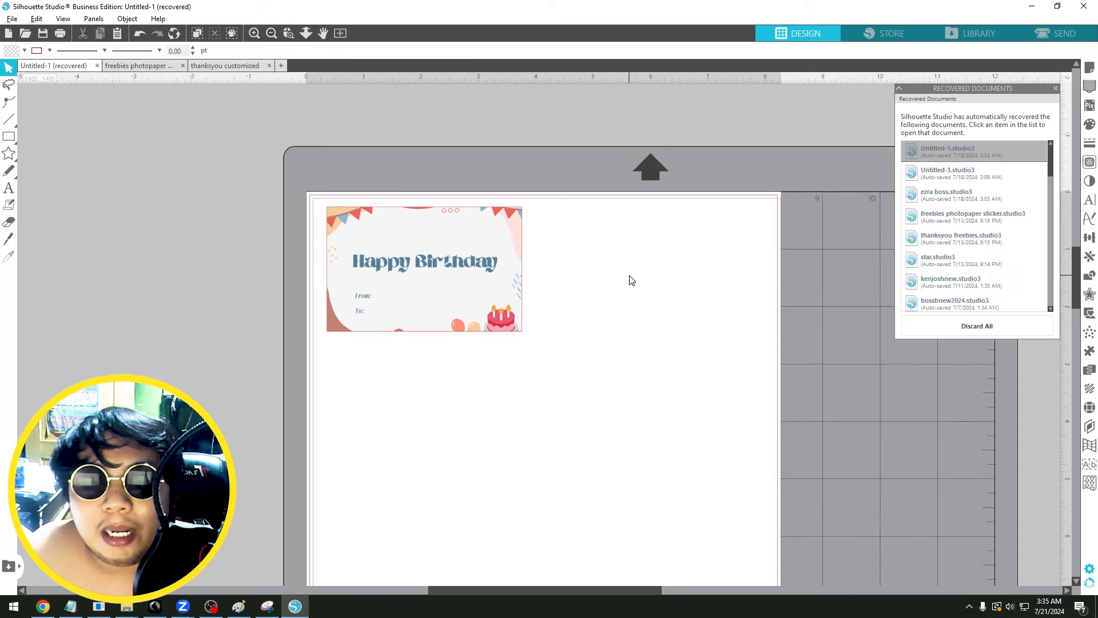
# View the program as Standard Edition, and return it to Business Edition.
pyautogui.scroll(-2, 632, 280)
pyautogui.moveTo(643, 346); pyautogui.dragTo(611, 264)
pyautogui.scroll(-1, 612, 264)
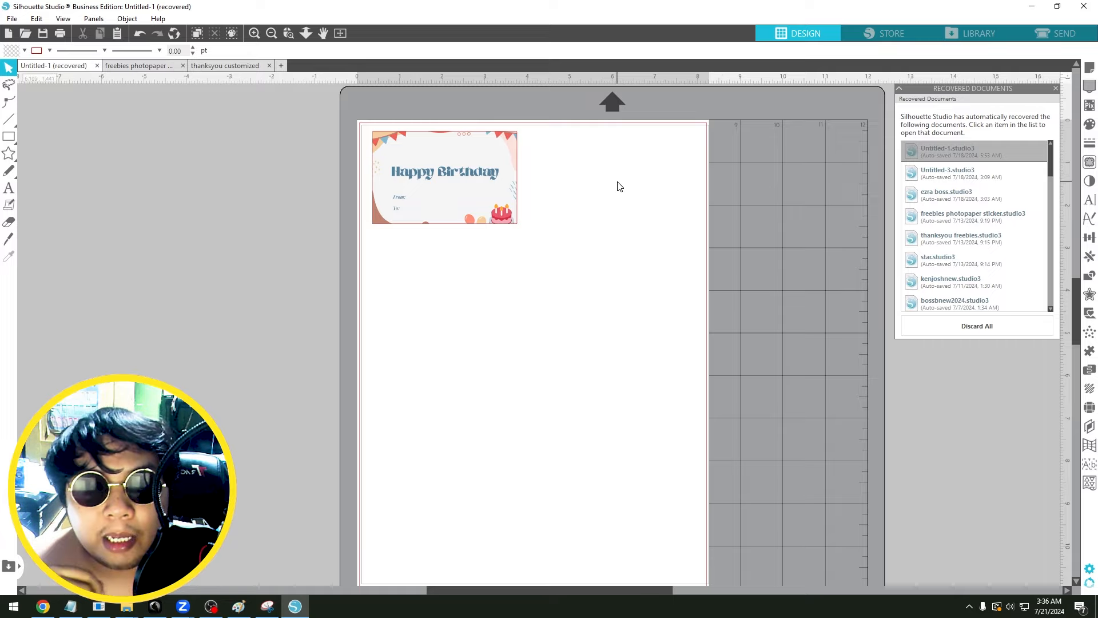
pyautogui.click(160, 20)
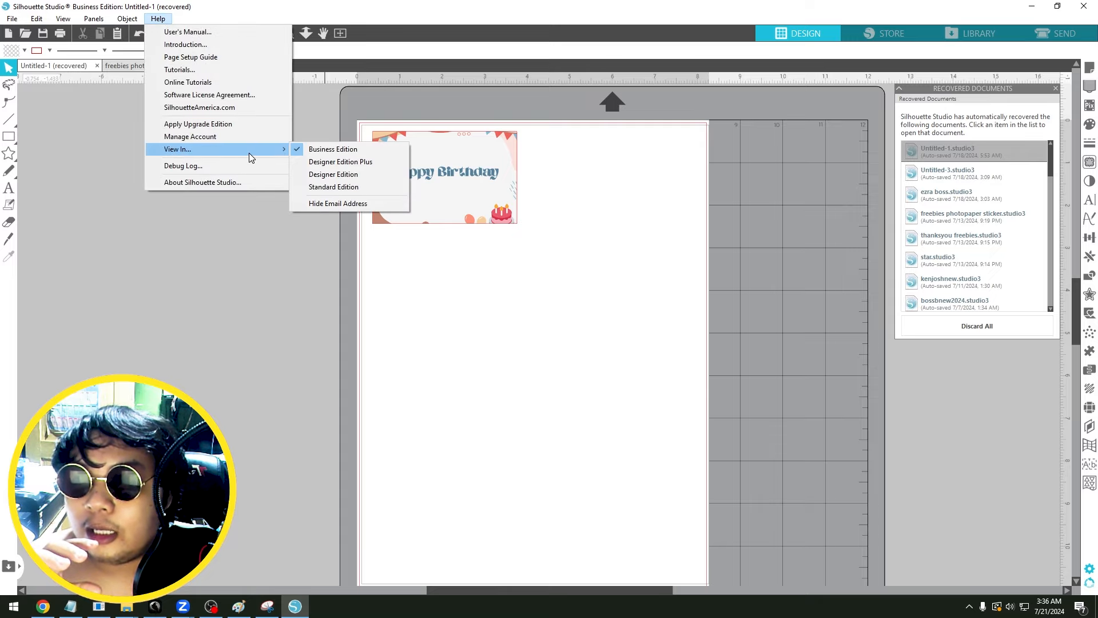
pyautogui.click(326, 187)
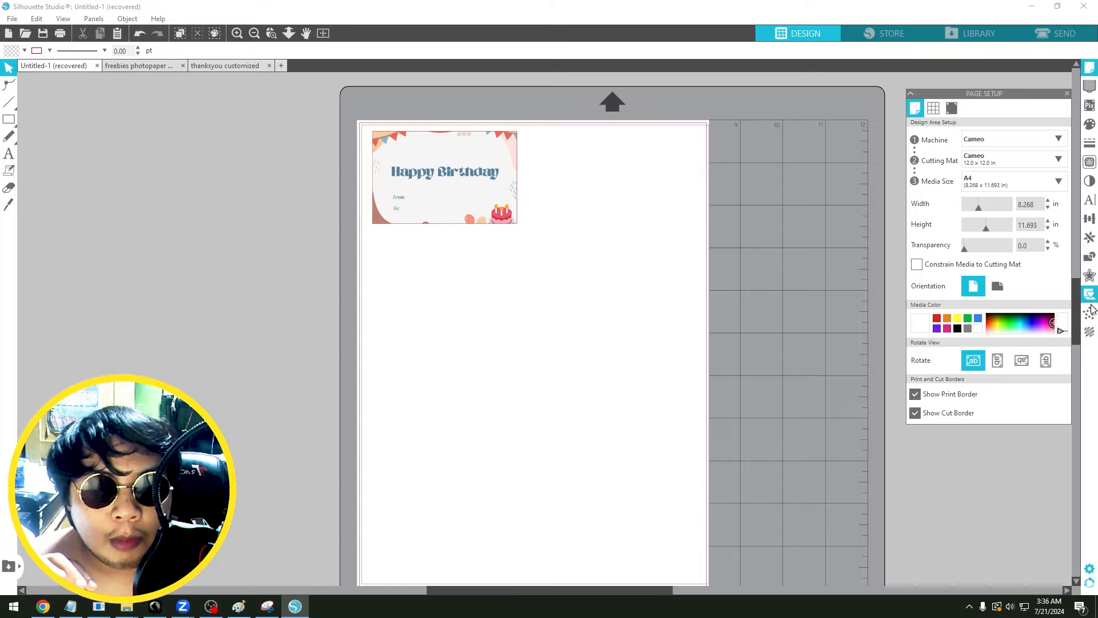
pyautogui.click(158, 19)
pyautogui.moveTo(262, 156)
pyautogui.click(333, 149)
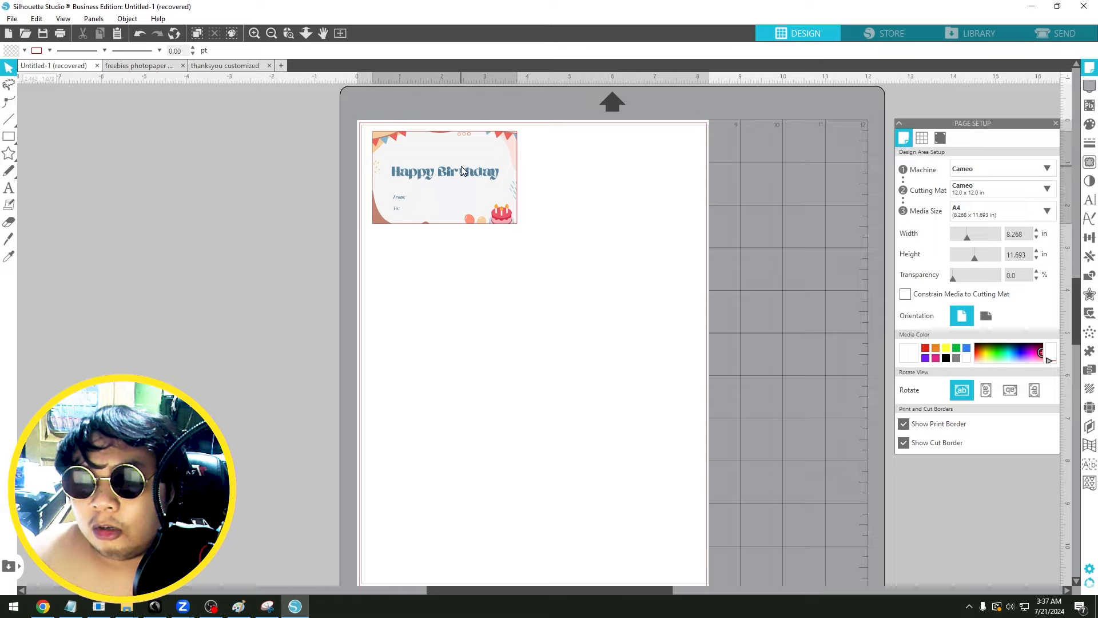
# Shift the birthday card slightly right and draw a rectangle about 4.38 by 2.55 in below it.
pyautogui.moveTo(452, 169); pyautogui.dragTo(487, 172)
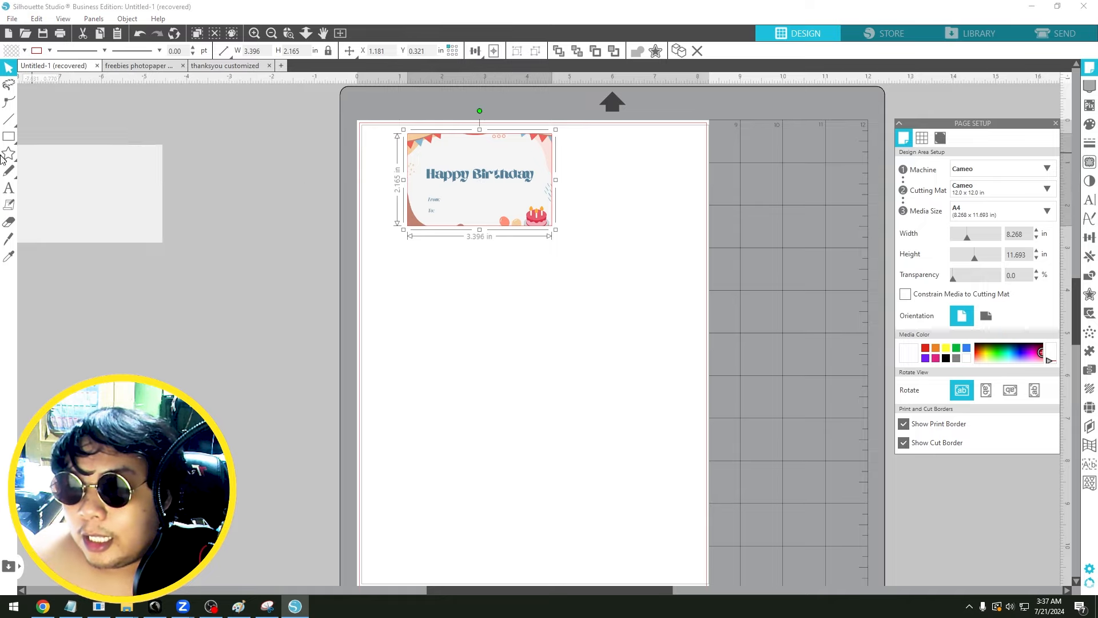
pyautogui.click(8, 136)
pyautogui.moveTo(419, 255); pyautogui.dragTo(610, 361)
# Switch to Canva in the browser and download the Cute Abstract Shape Happy Birthday Card design as a PNG.
pyautogui.hotkey('alt', 'Tab')
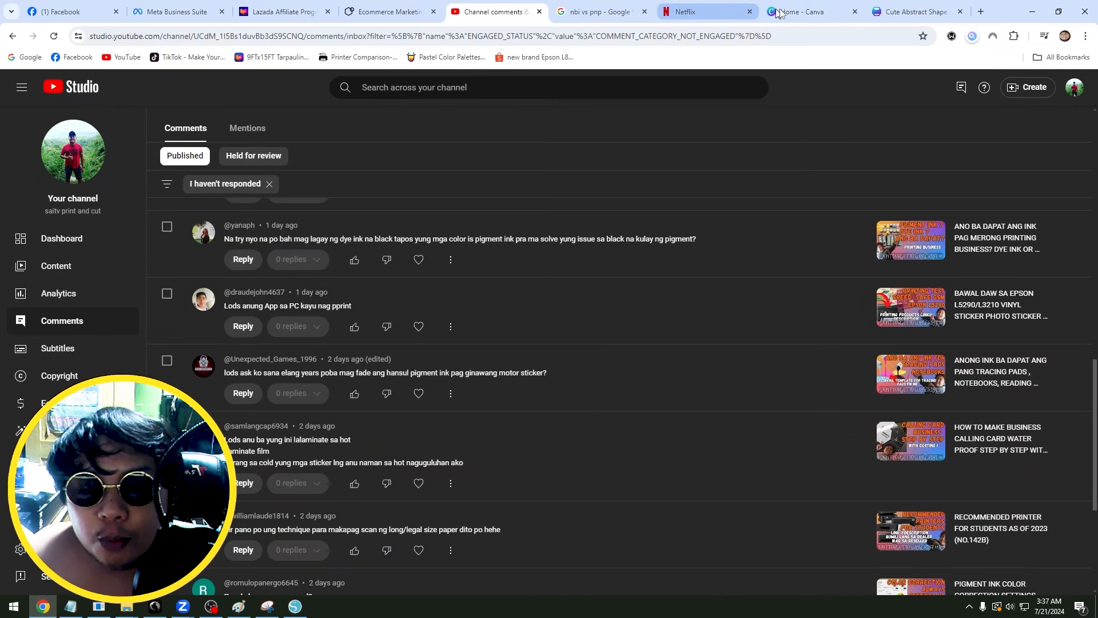
pyautogui.click(780, 12)
pyautogui.click(917, 13)
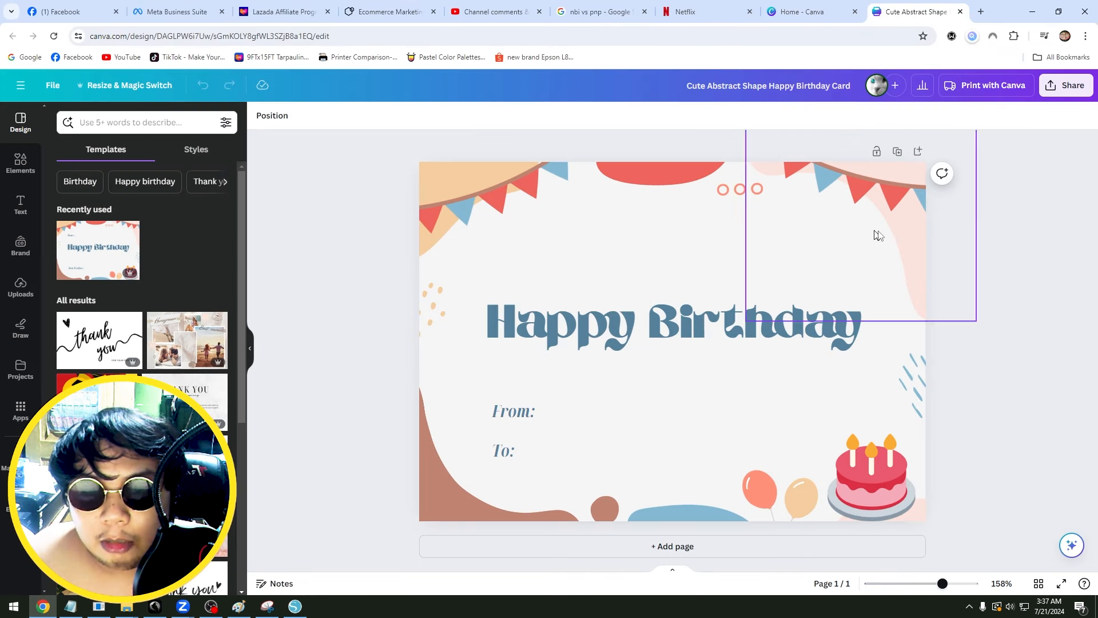
pyautogui.click(1067, 85)
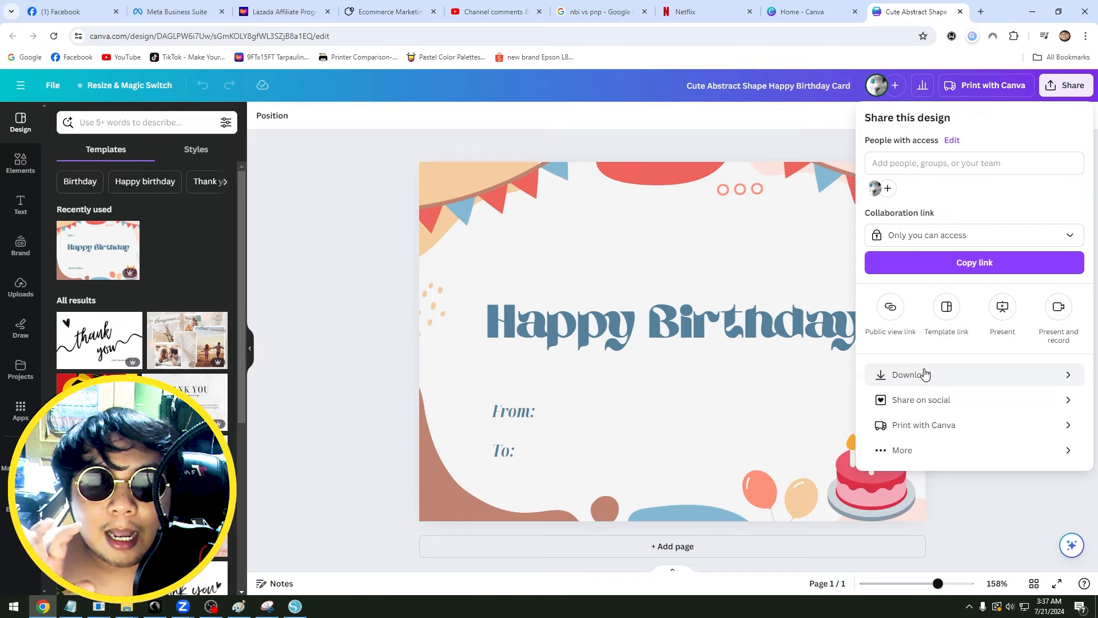
pyautogui.click(926, 374)
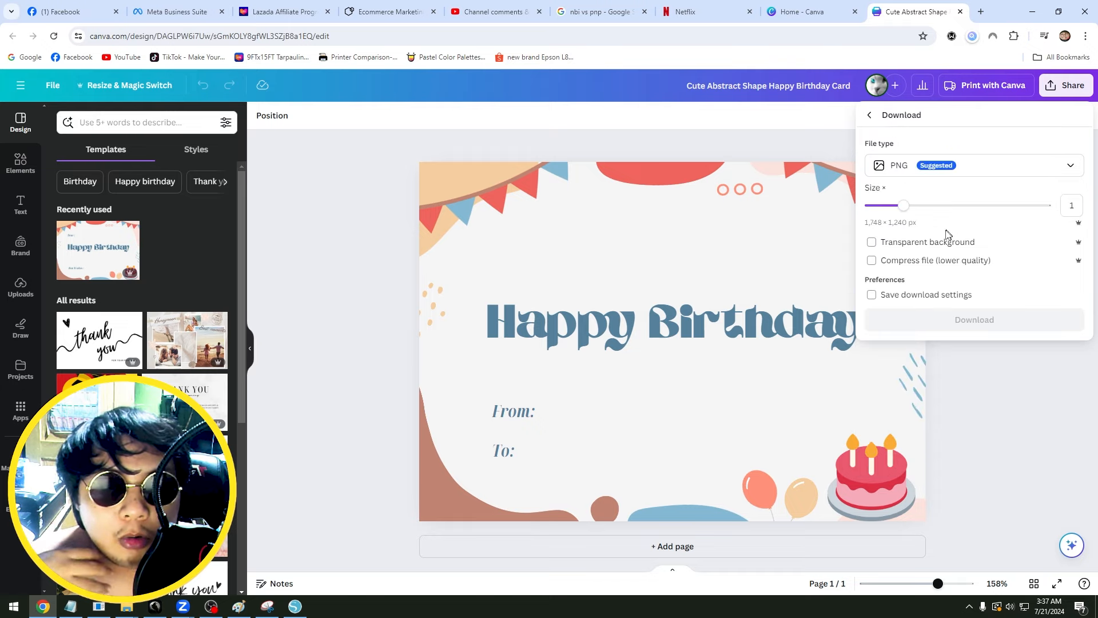
pyautogui.click(967, 319)
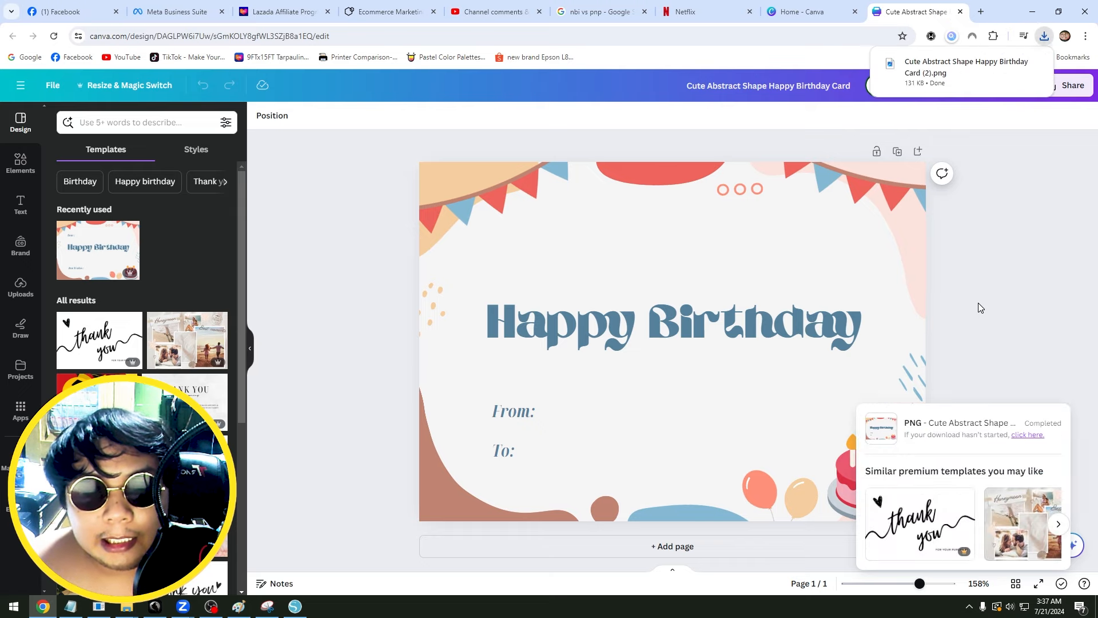
# Return to Silhouette Studio, place the downloaded card PNG on the page below the rectangle, and scale it down.
pyautogui.click(294, 606)
pyautogui.press('Escape')
pyautogui.click(543, 261)
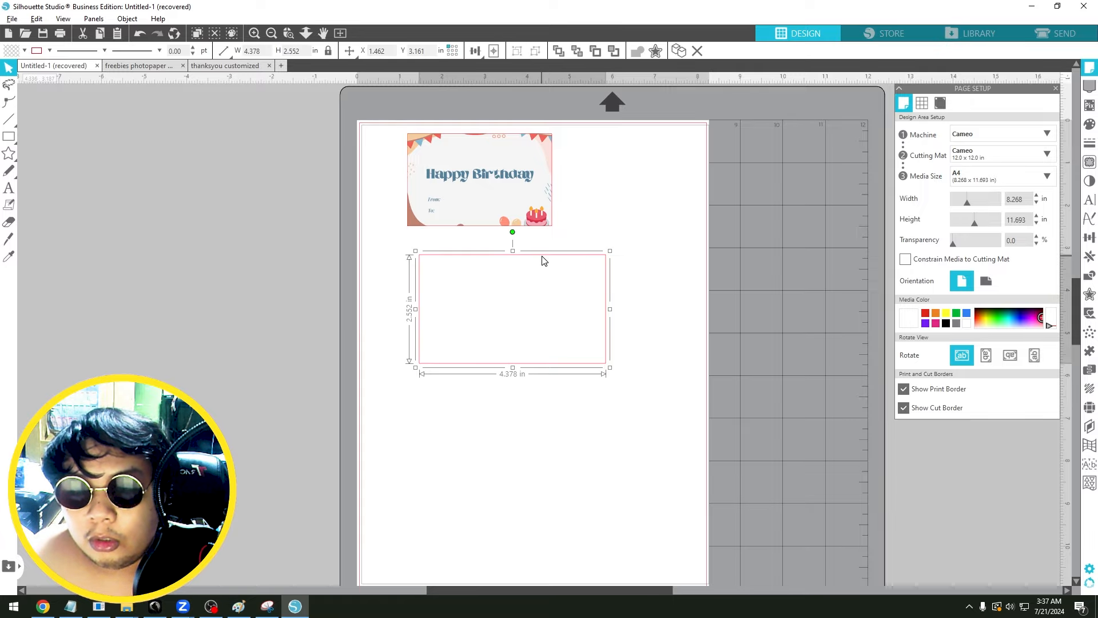
pyautogui.hotkey('alt', 'Tab')
pyautogui.moveTo(959, 67); pyautogui.dragTo(544, 503)
pyautogui.scroll(-3, 589, 395)
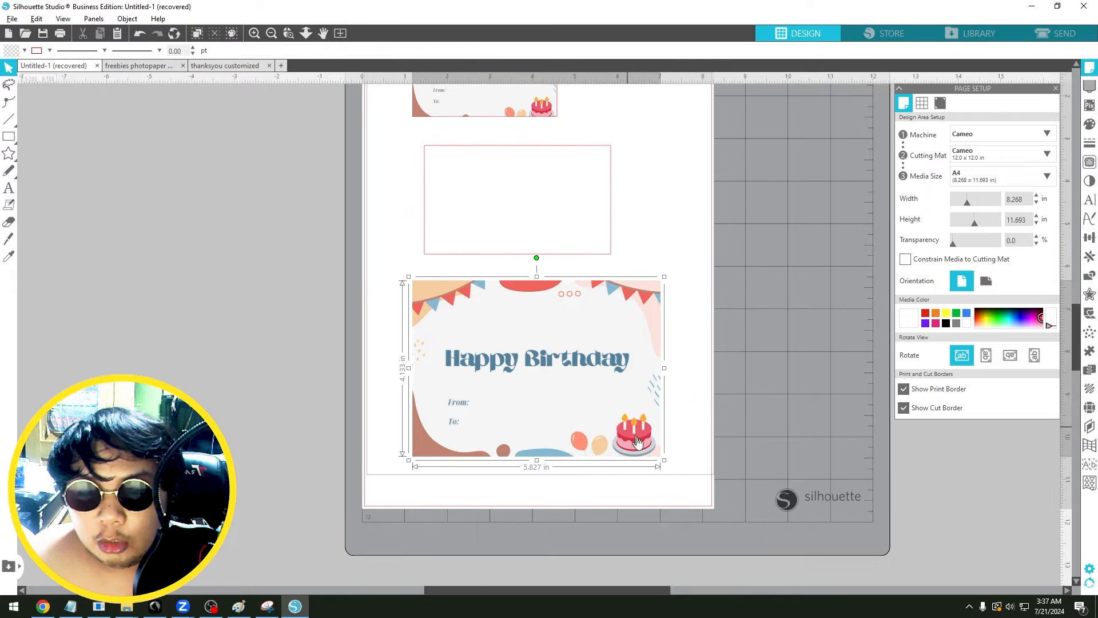
pyautogui.moveTo(664, 460); pyautogui.dragTo(570, 393)
pyautogui.moveTo(491, 345); pyautogui.dragTo(513, 369)
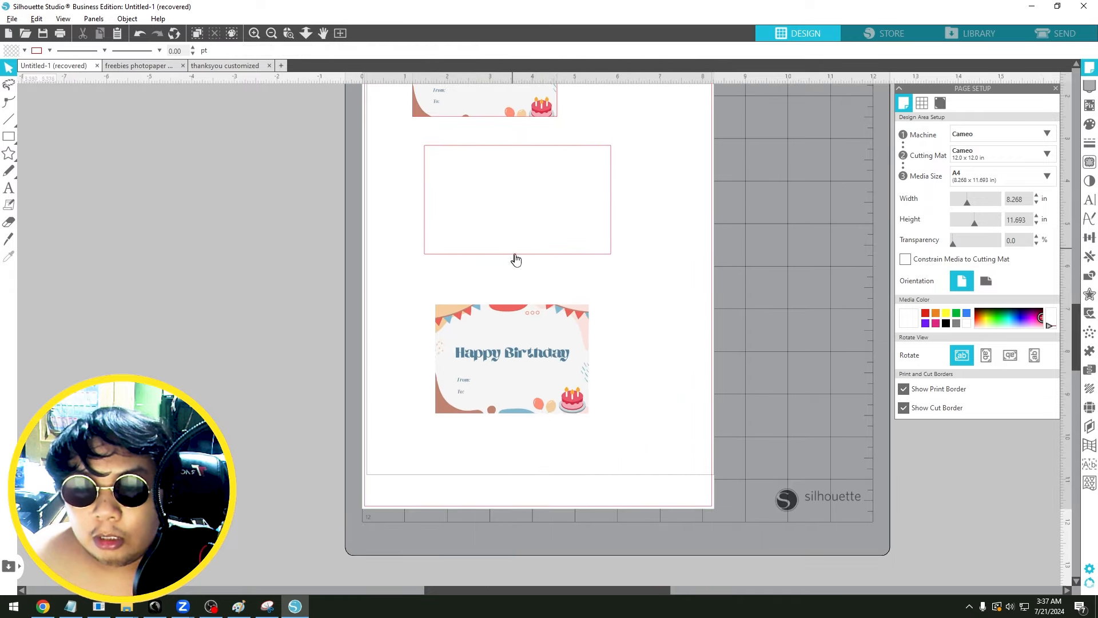
# Move the empty rectangle slightly and fill it with the downloaded birthday card PNG from the browser.
pyautogui.click(515, 254)
pyautogui.scroll(3, 517, 258)
pyautogui.click(684, 284)
pyautogui.scroll(-2, 629, 265)
pyautogui.scroll(5, 515, 228)
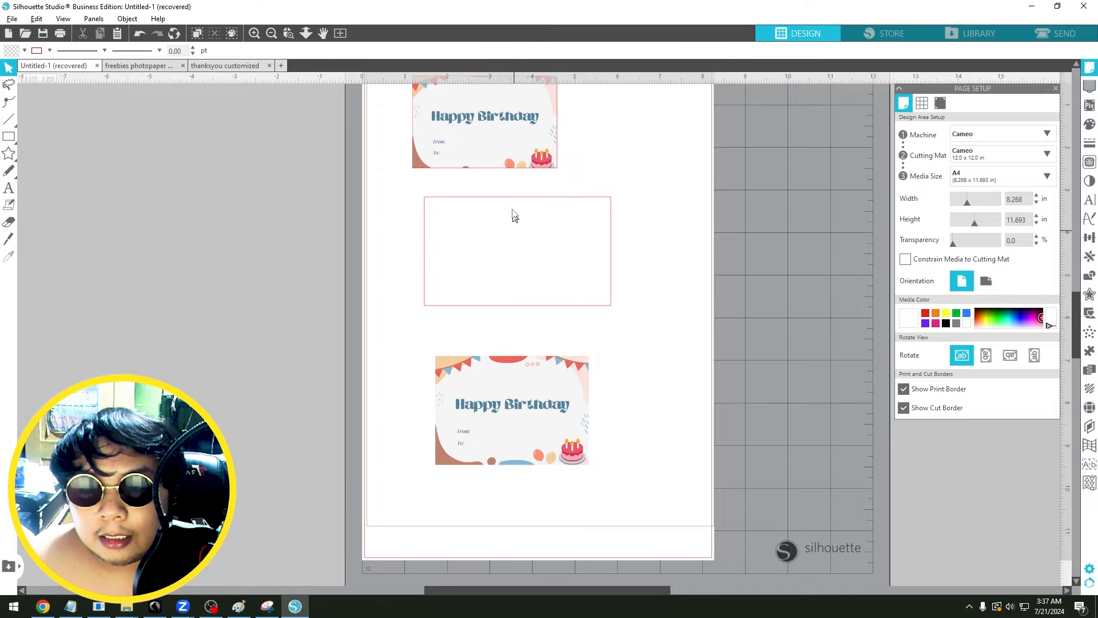
pyautogui.moveTo(500, 209); pyautogui.dragTo(534, 201)
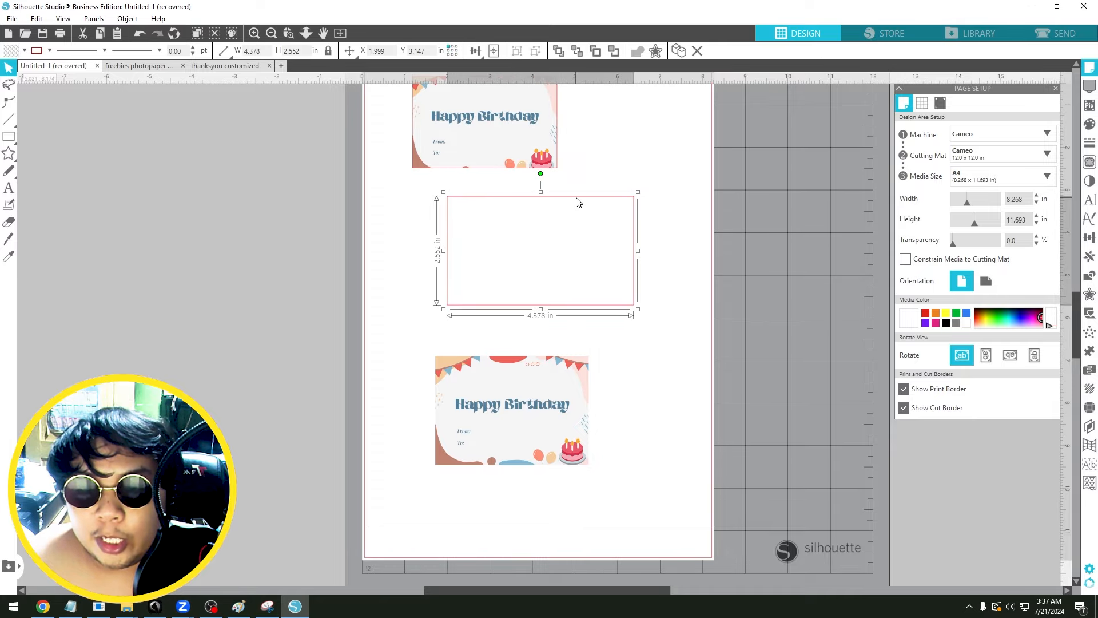
pyautogui.hotkey('alt', 'Tab')
pyautogui.moveTo(922, 80); pyautogui.dragTo(510, 247)
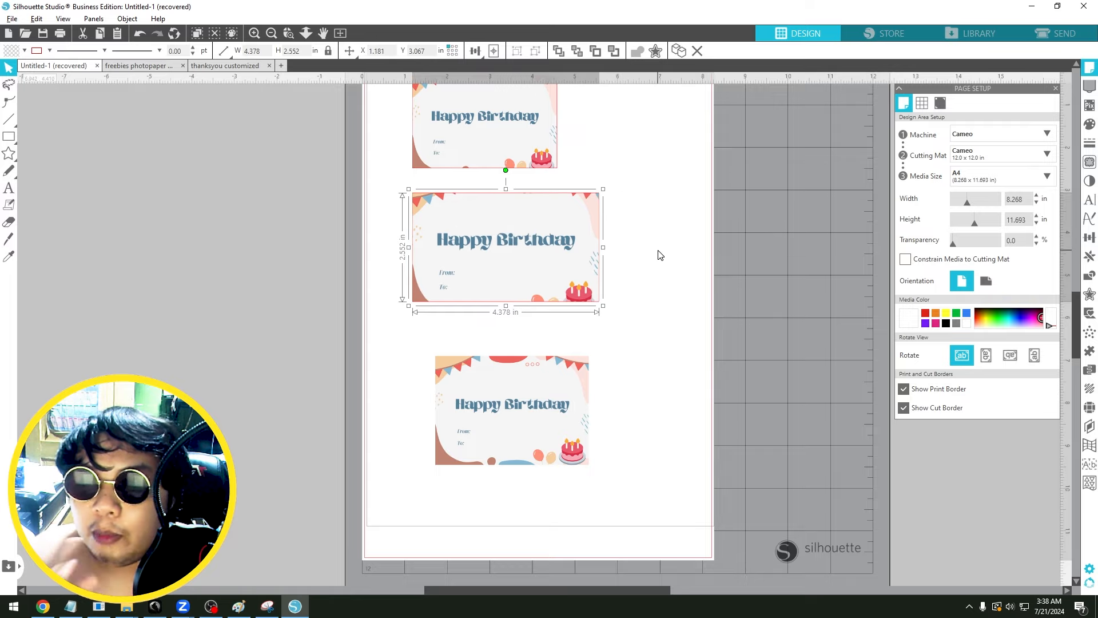
# Check the PNG Autotrace option in the import preferences and close them without changes.
pyautogui.scroll(1, 660, 255)
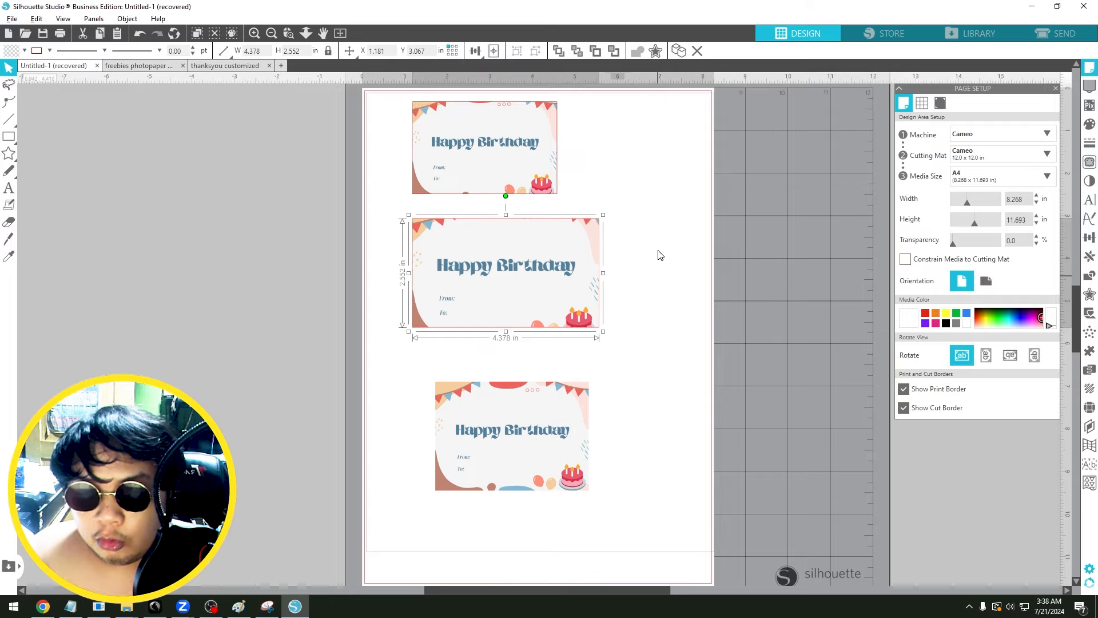
pyautogui.hotkey('ctrl', 'k')
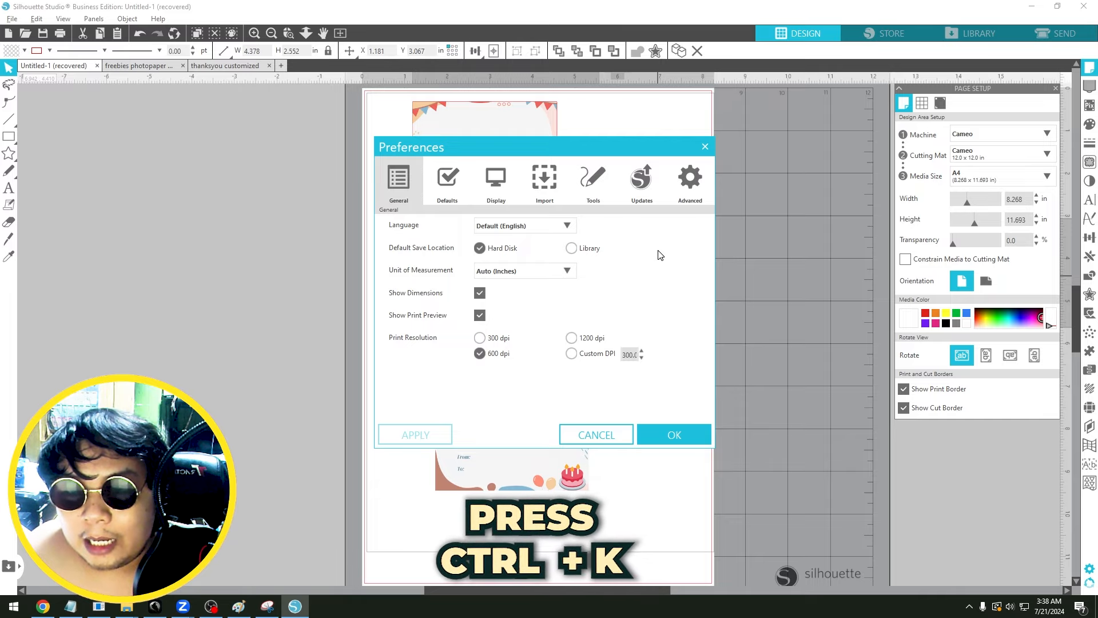
pyautogui.click(544, 179)
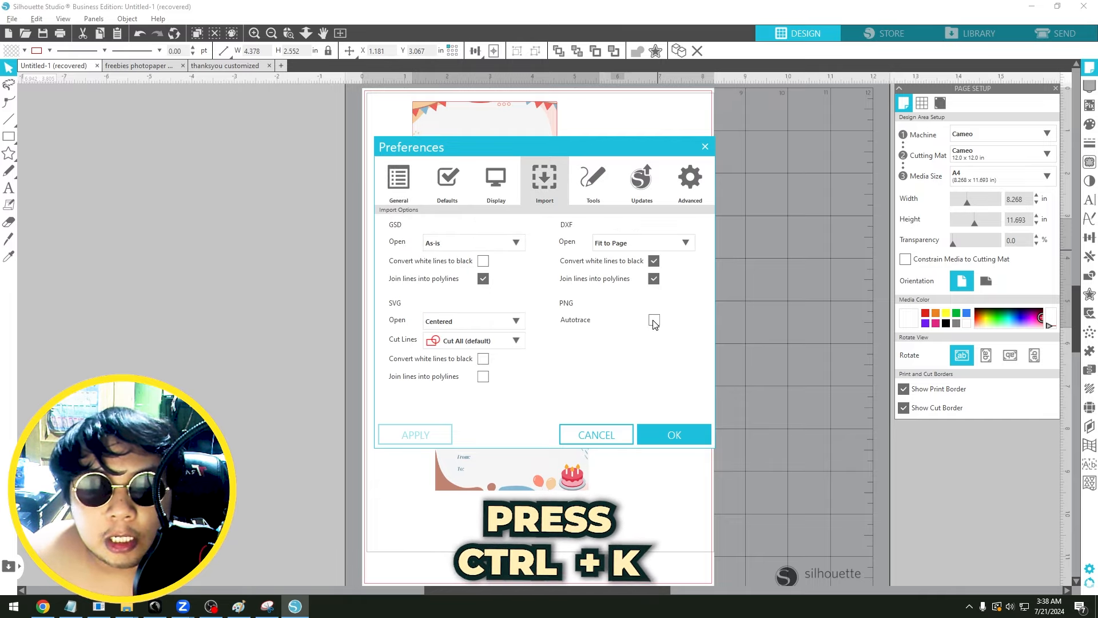
pyautogui.click(611, 438)
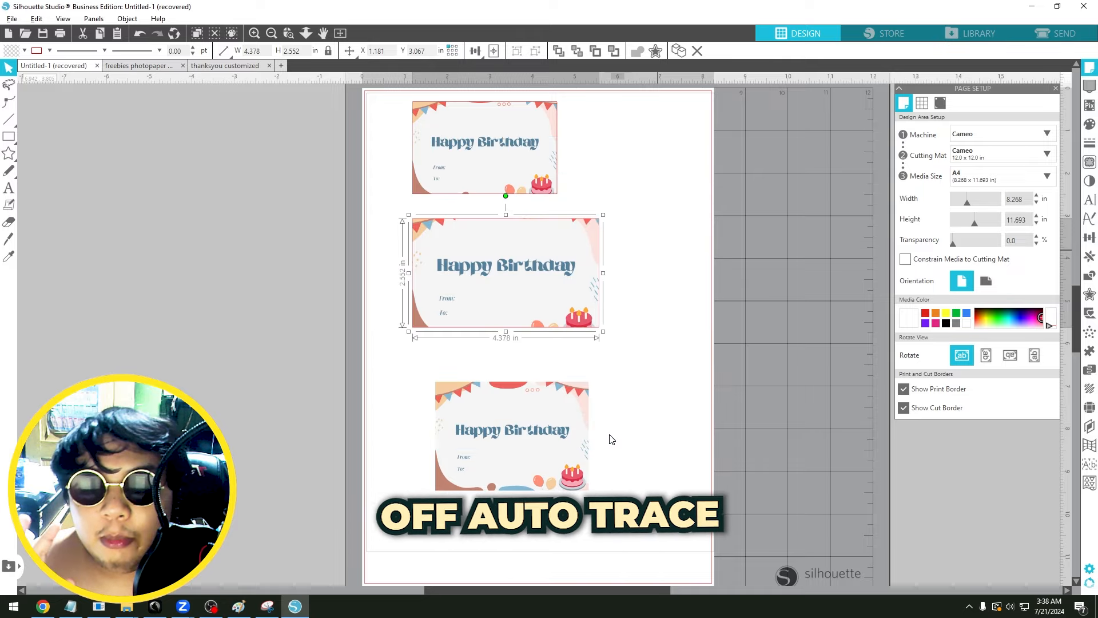
# Move the card-filled rectangle partly off the page's left edge and open the import preferences.
pyautogui.moveTo(517, 266); pyautogui.dragTo(325, 264)
pyautogui.click(558, 268)
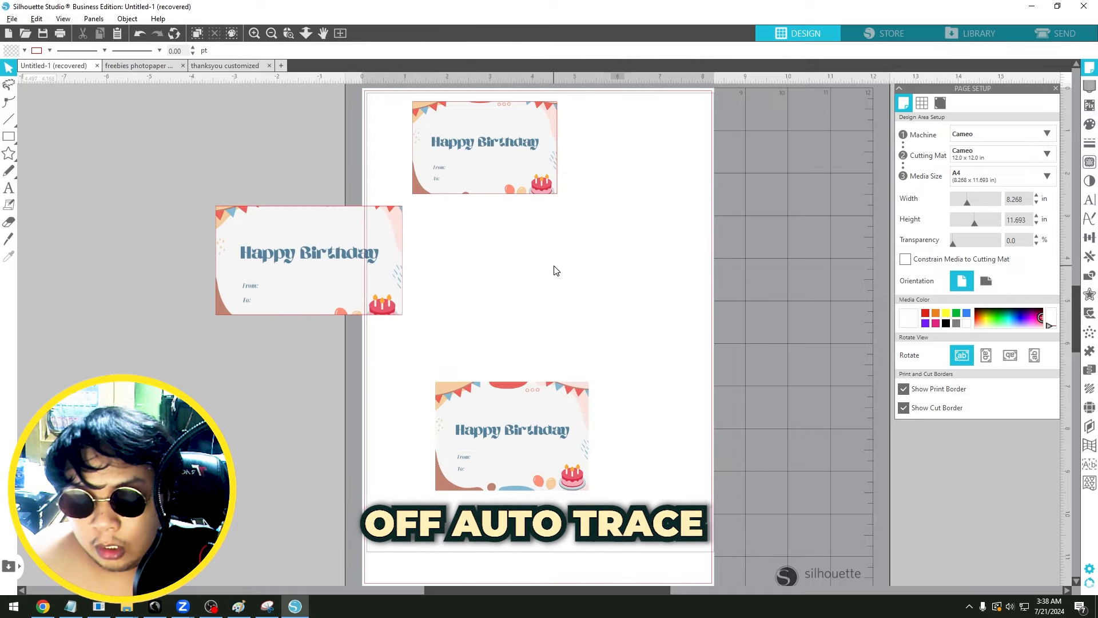
pyautogui.hotkey('ctrl', 'k')
pyautogui.click(545, 182)
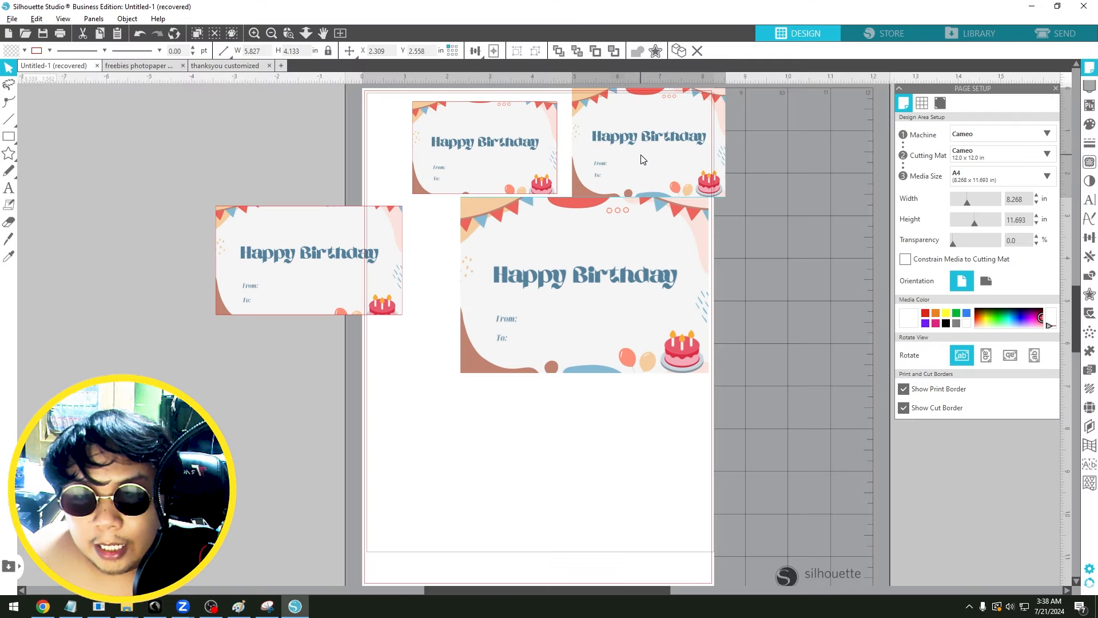
# Move the large birthday card image down the page and inspect its edges up close for a trace outline.
pyautogui.moveTo(564, 313); pyautogui.dragTo(537, 395)
pyautogui.hscroll(-3, 555, 376)
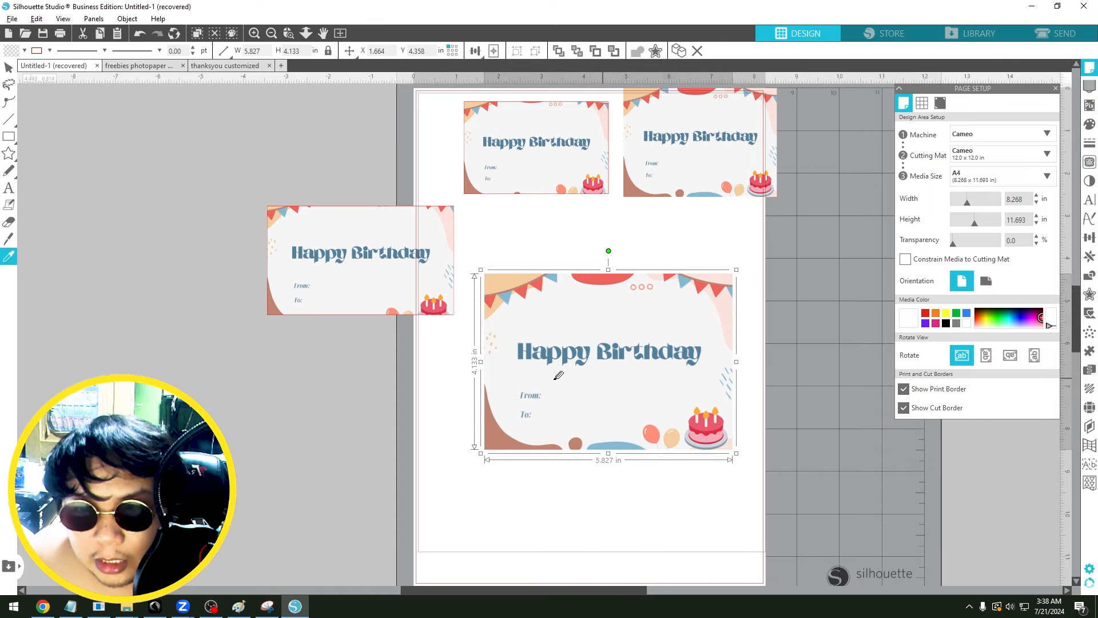
pyautogui.hscroll(2, 626, 382)
pyautogui.scroll(5, 626, 384)
pyautogui.scroll(2, 626, 382)
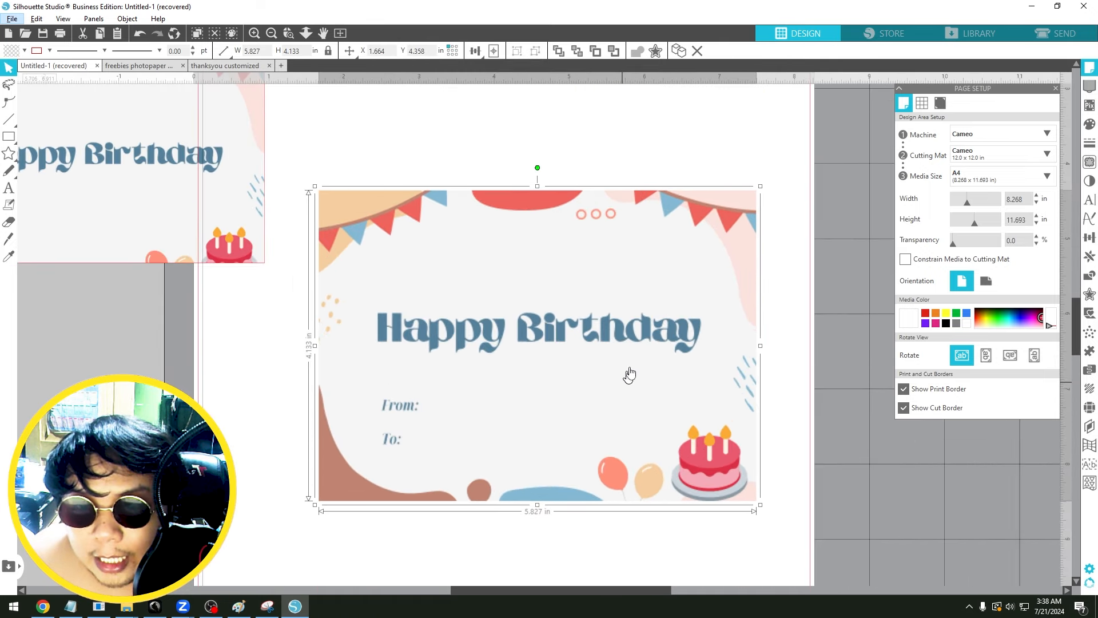
pyautogui.click(792, 341)
pyautogui.click(479, 377)
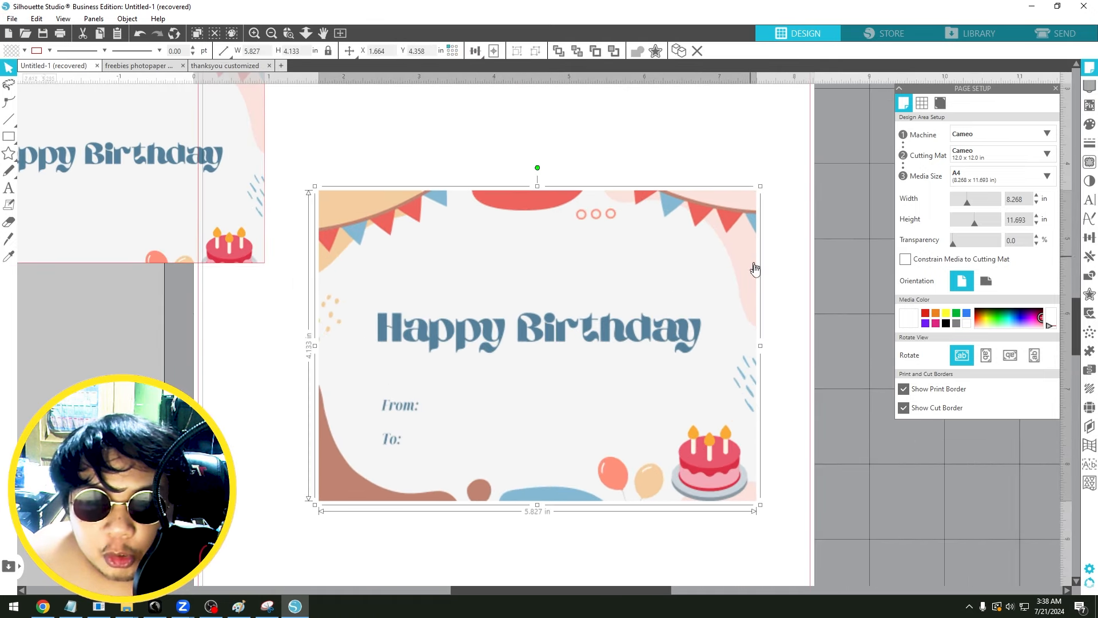
pyautogui.click(791, 289)
pyautogui.press('space')
# Move the smaller unoutlined card in the page's upper part and check all cards' cut lines in the Send view.
pyautogui.moveTo(690, 91); pyautogui.dragTo(583, 288)
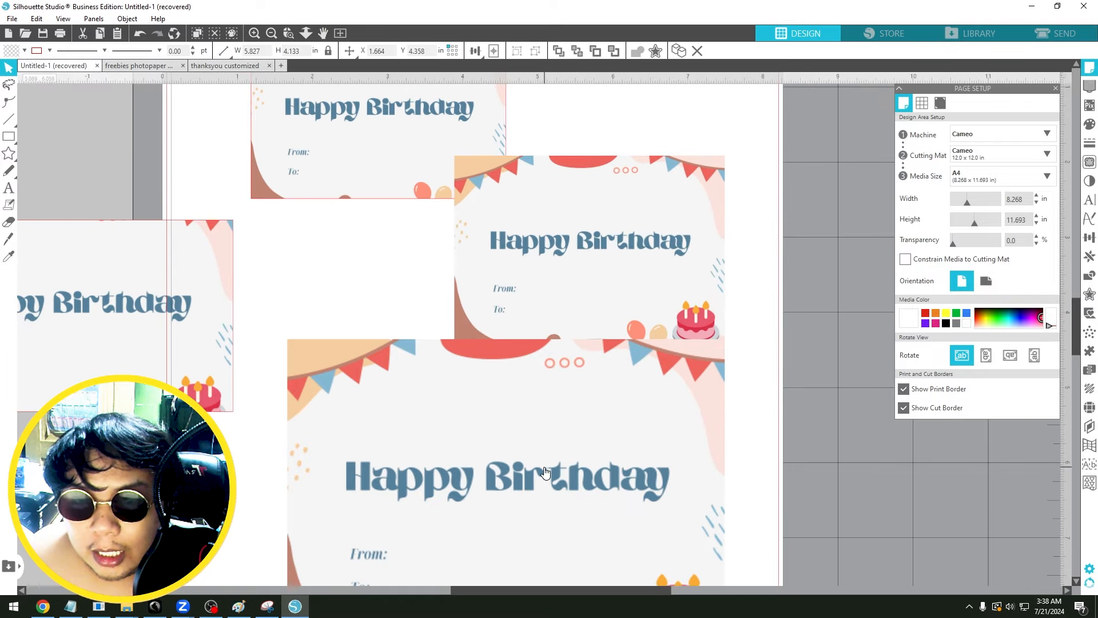
pyautogui.scroll(-6, 553, 337)
pyautogui.click(1055, 33)
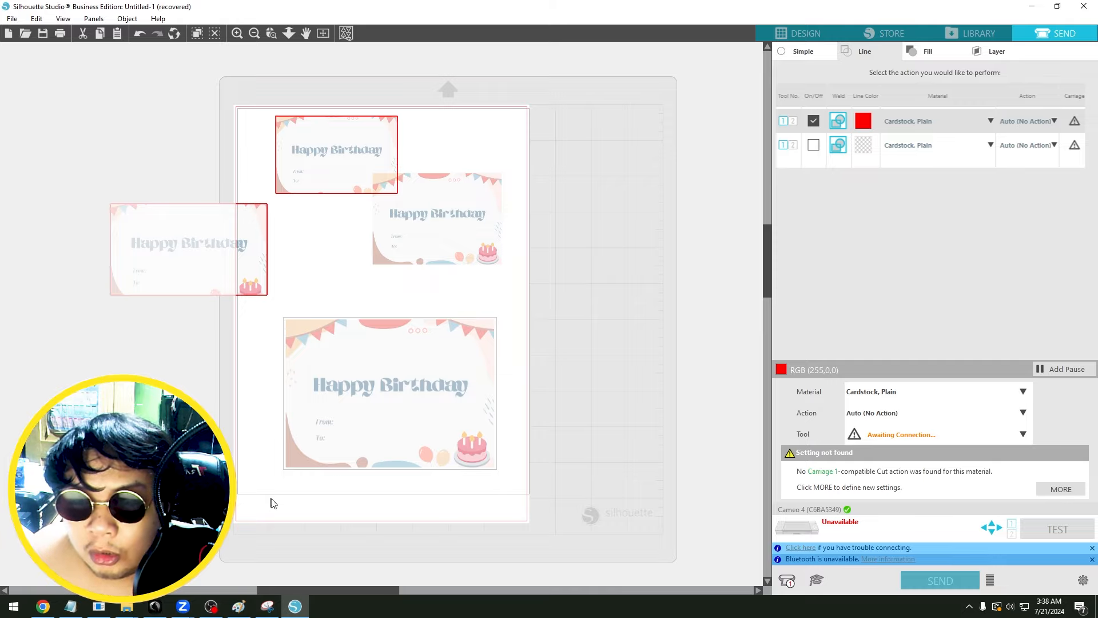
pyautogui.click(804, 32)
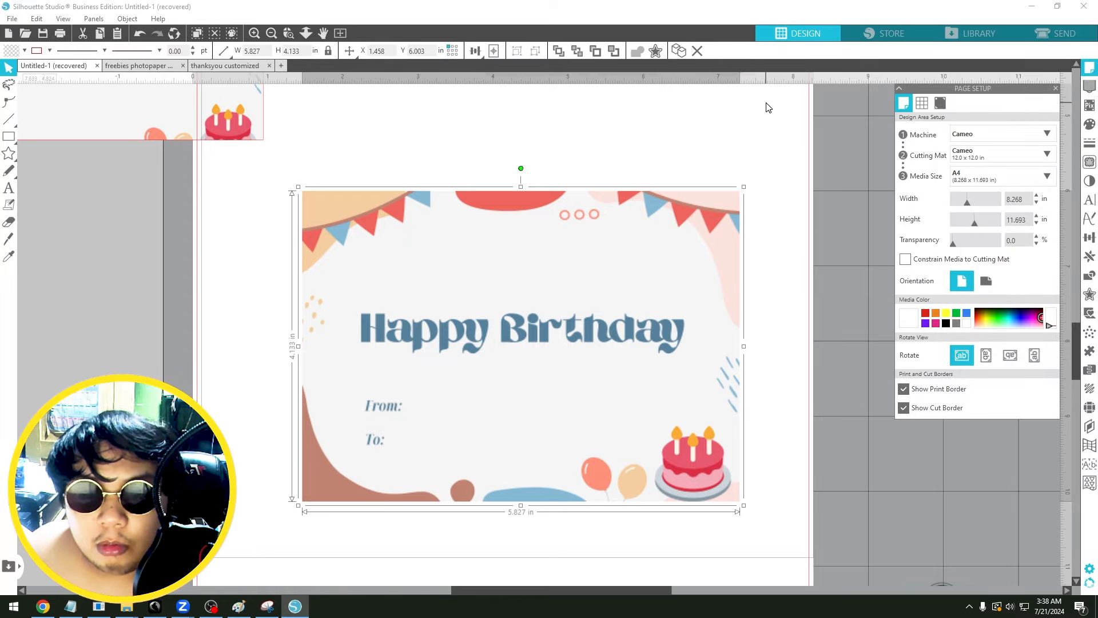
# Turn off PNG Autotrace in the import preferences and apply the change.
pyautogui.click(770, 277)
pyautogui.scroll(-3, 772, 274)
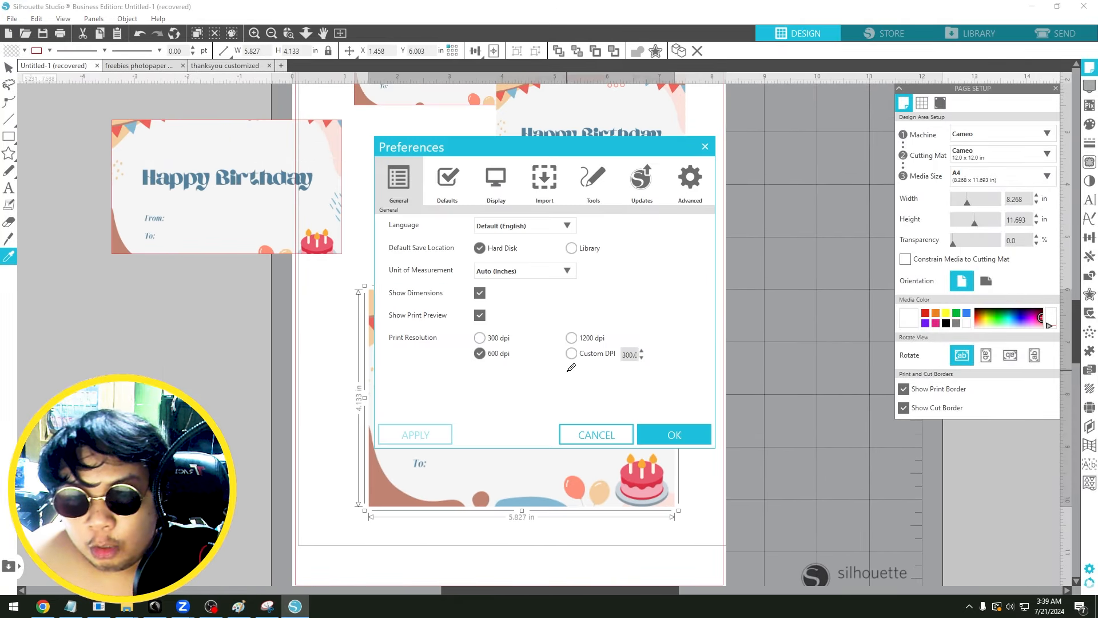
pyautogui.click(545, 182)
pyautogui.click(656, 321)
pyautogui.click(673, 435)
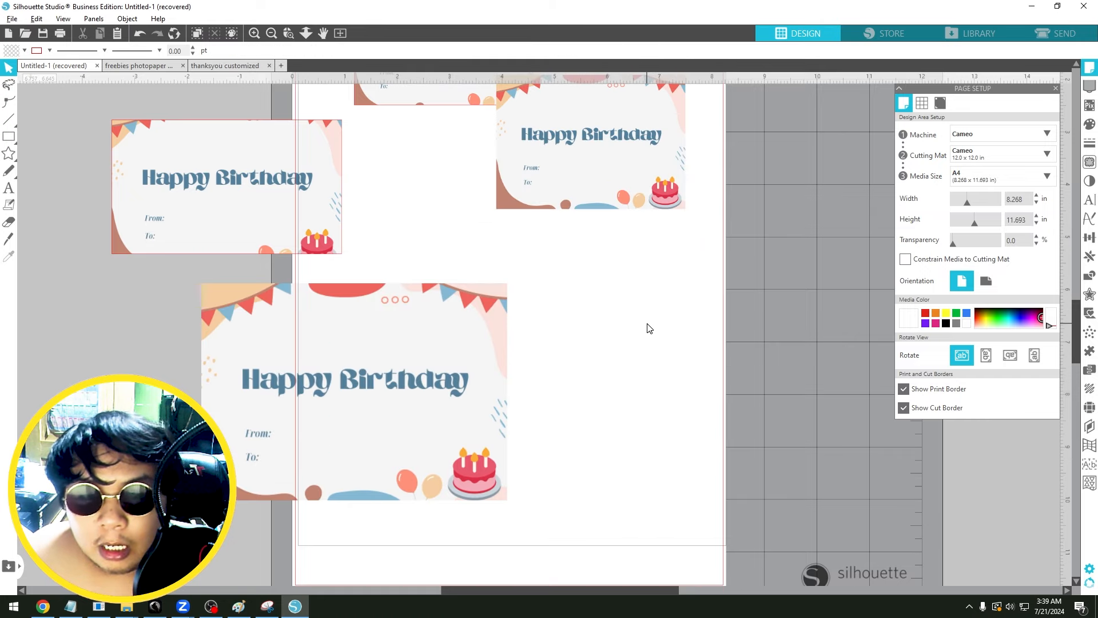
# Place another copy of the downloaded card PNG beside the large card and select each one to compare them.
pyautogui.click(43, 606)
pyautogui.moveTo(961, 72); pyautogui.dragTo(655, 402)
pyautogui.click(356, 386)
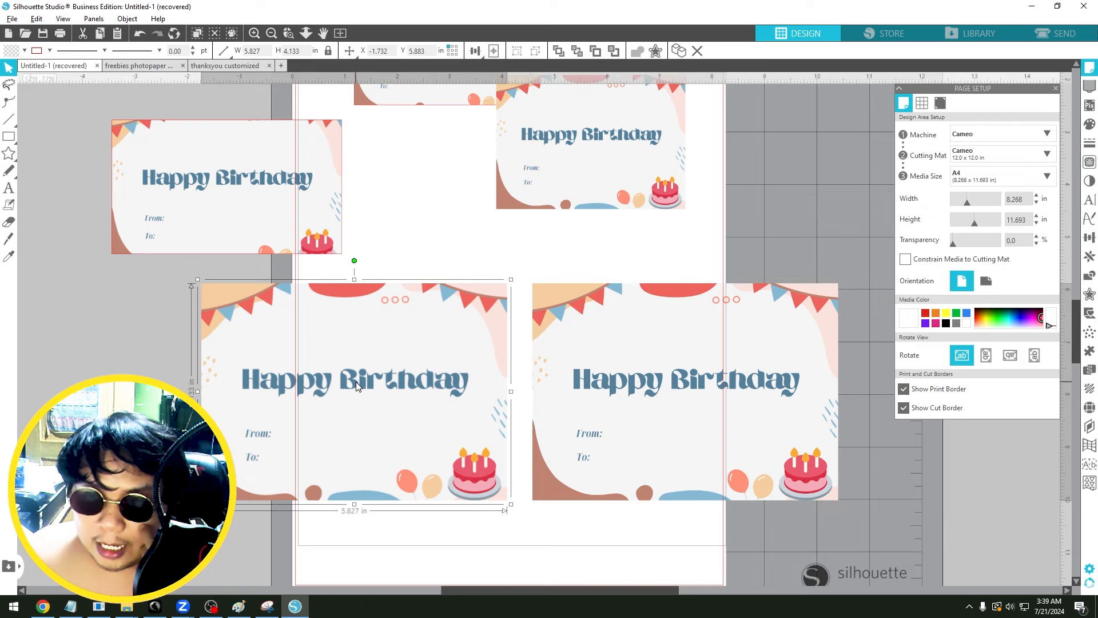
pyautogui.click(621, 379)
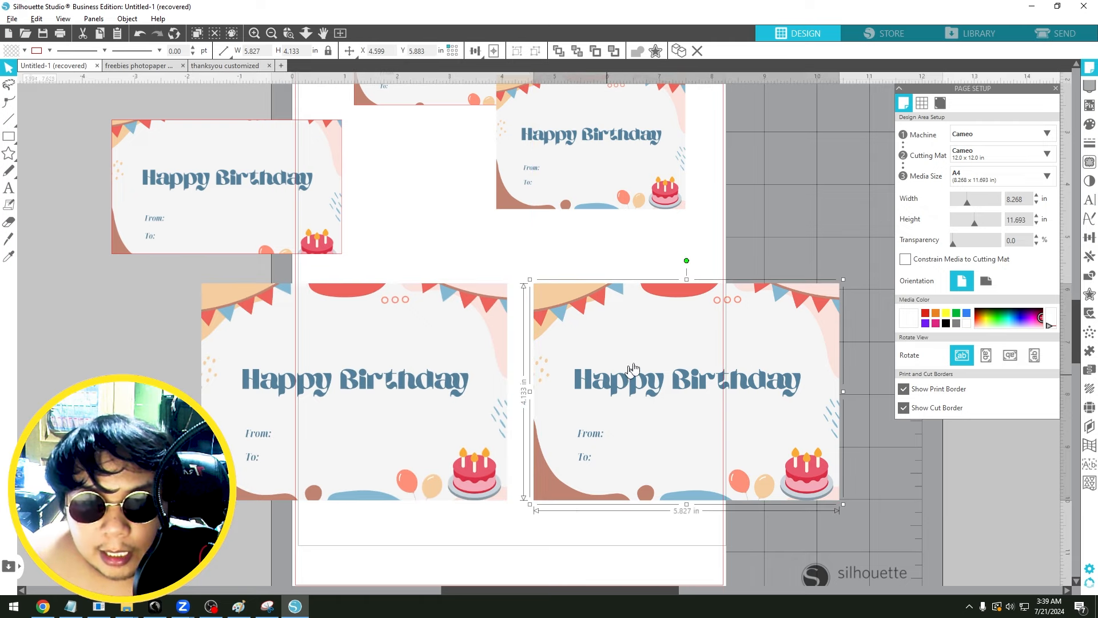
# Arrange the larger outlined card and the small unoutlined card side by side above the two large cards and compare their edges.
pyautogui.click(423, 376)
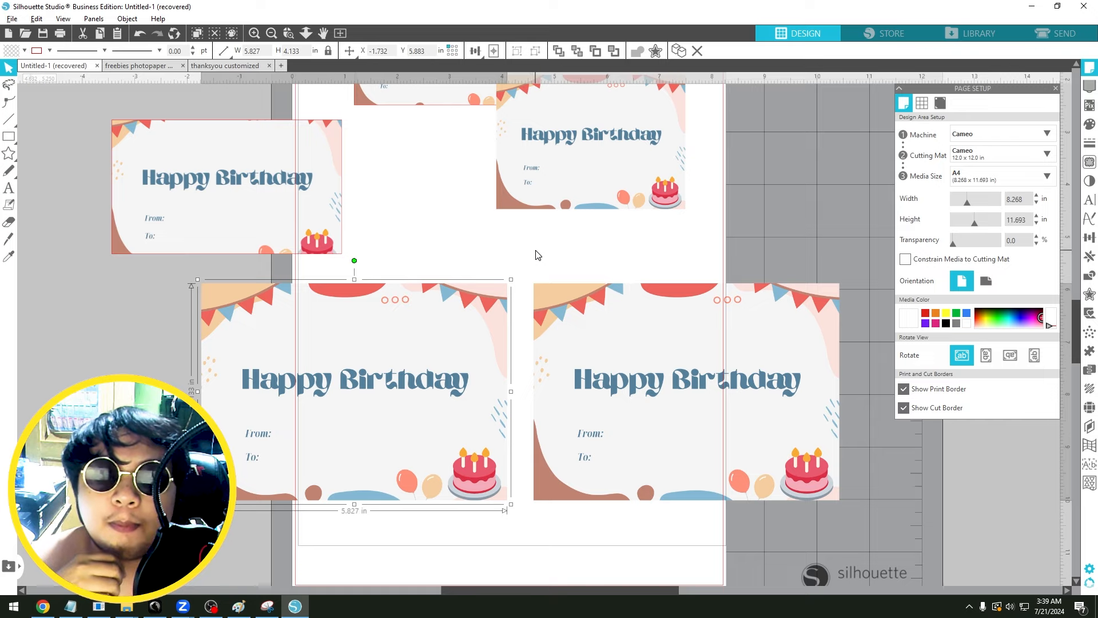
pyautogui.scroll(1, 537, 255)
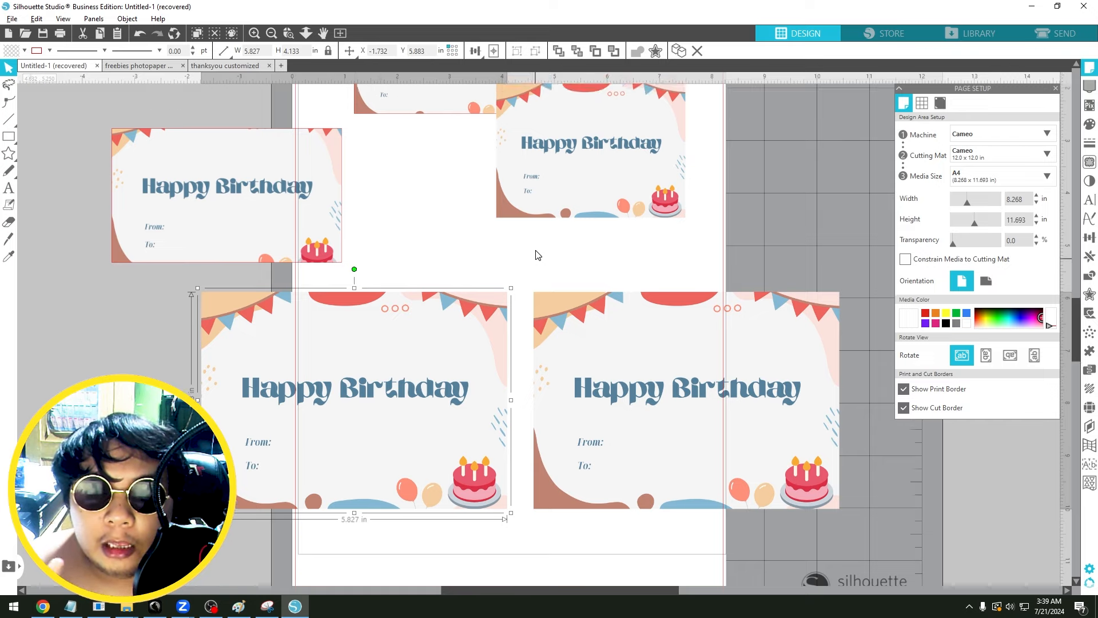
pyautogui.scroll(3, 538, 256)
pyautogui.moveTo(589, 214); pyautogui.dragTo(609, 259)
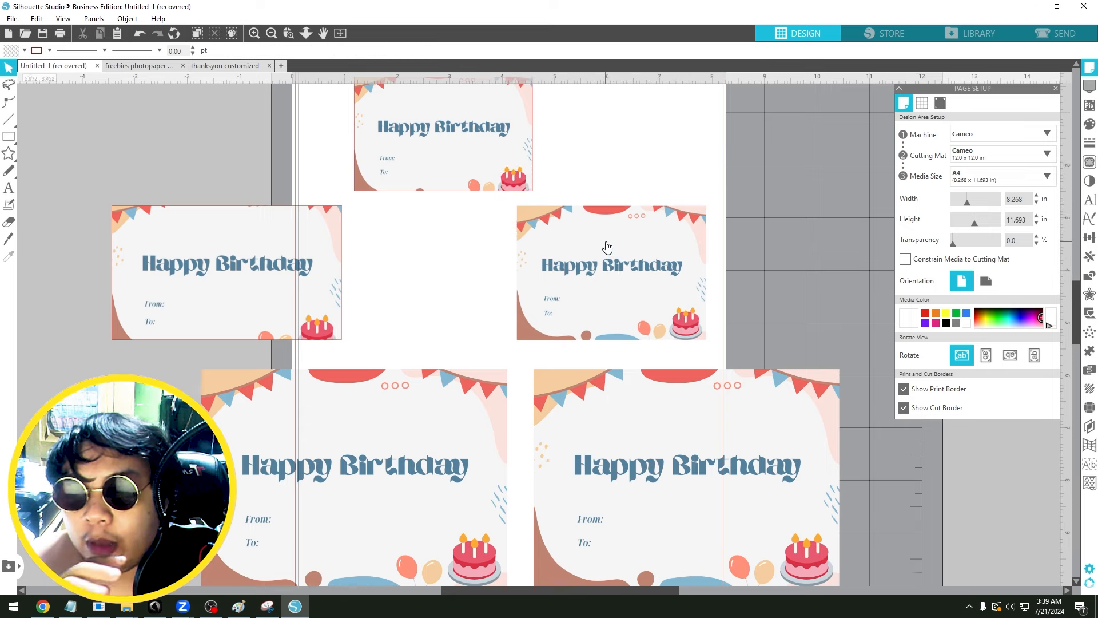
pyautogui.moveTo(289, 246); pyautogui.dragTo(437, 246)
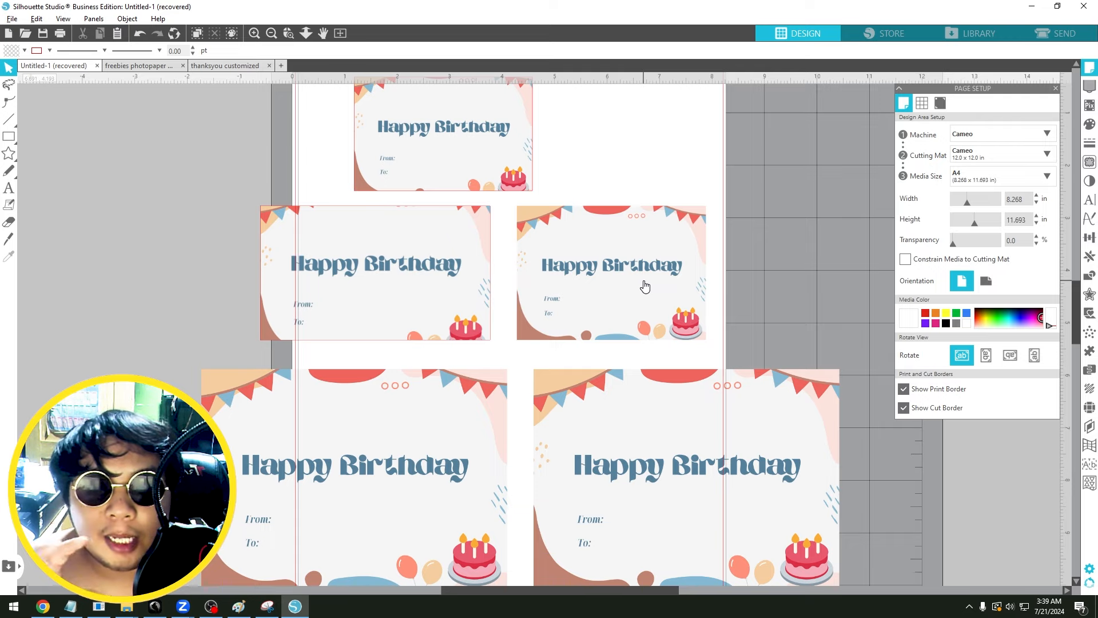
pyautogui.moveTo(613, 277); pyautogui.dragTo(617, 271)
pyautogui.click(423, 243)
pyautogui.click(600, 252)
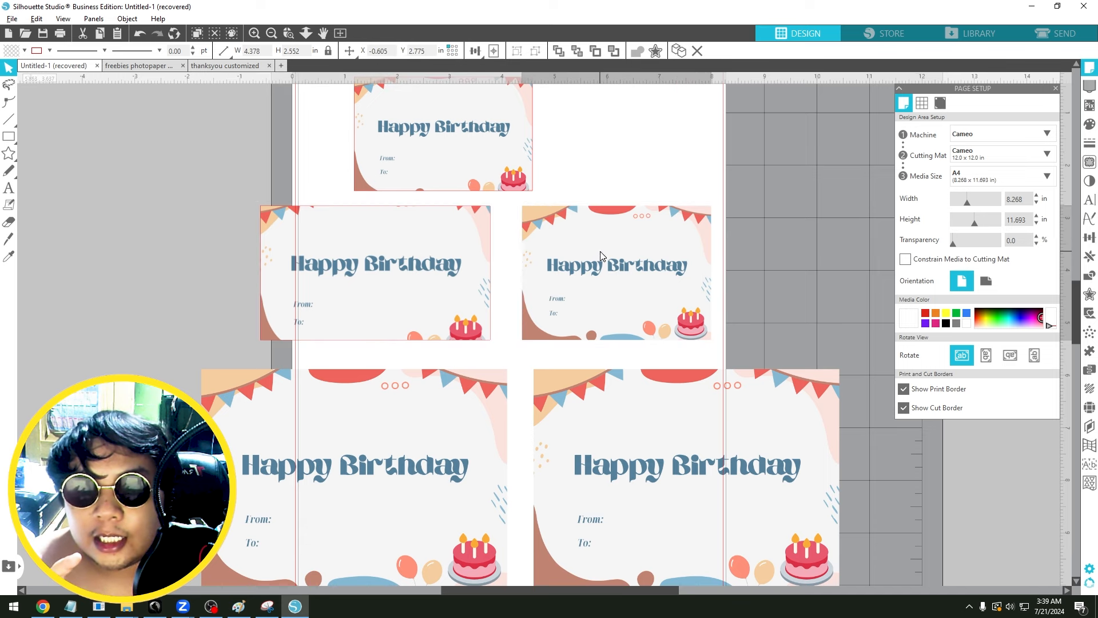
# In the freebies photopaper sticker document, draw a rounded rectangle about 3.14 by 2.15 in beside the page and select it.
pyautogui.click(121, 66)
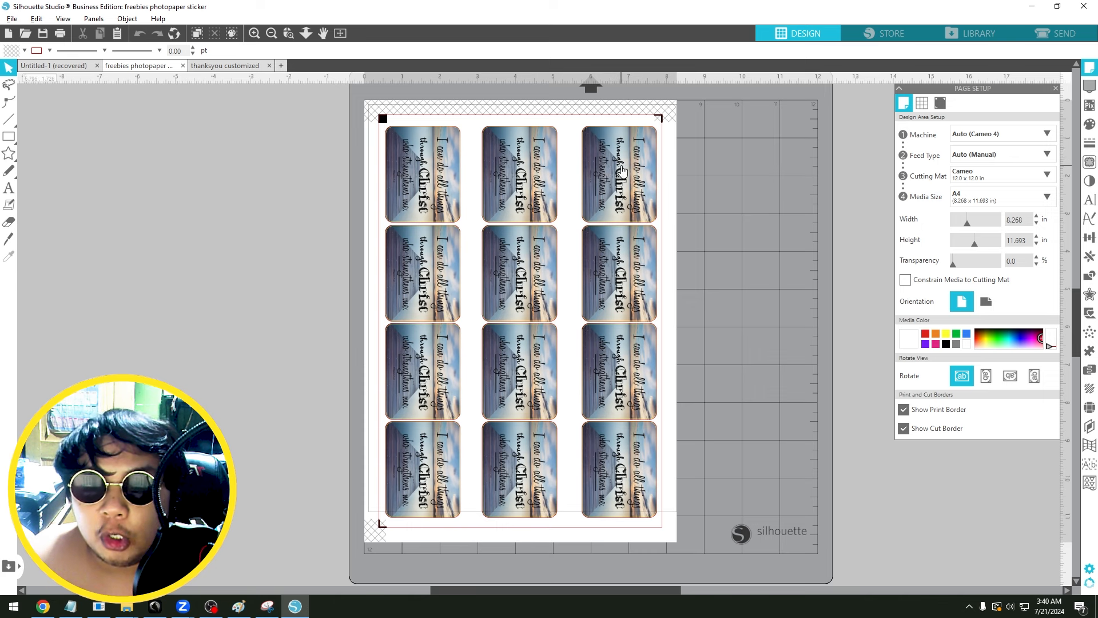
pyautogui.click(622, 171)
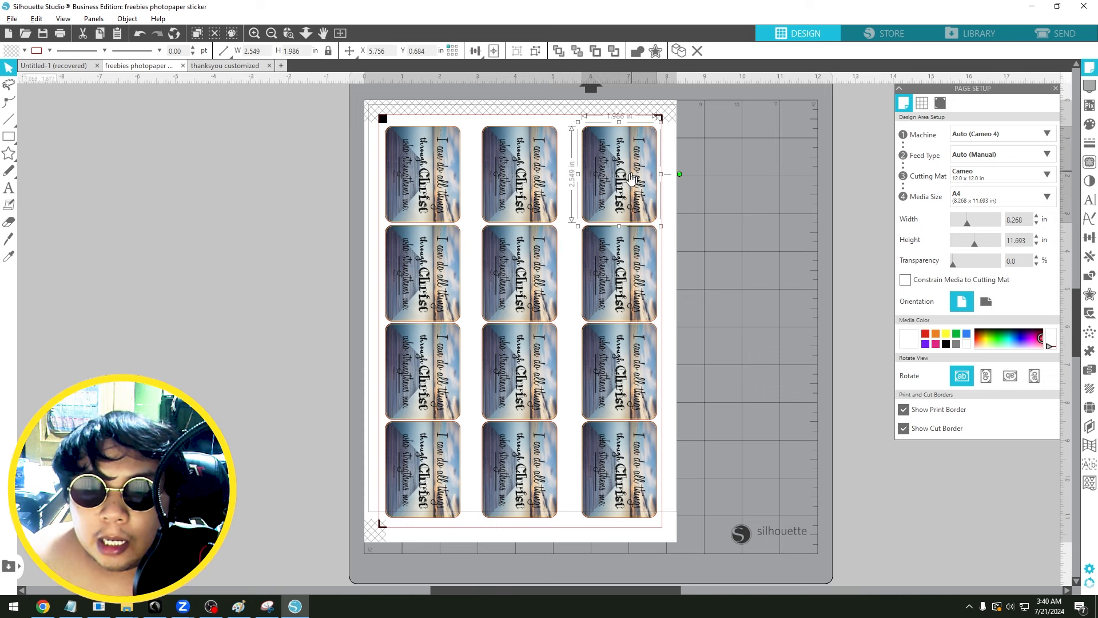
pyautogui.scroll(1, 633, 178)
pyautogui.click(9, 136)
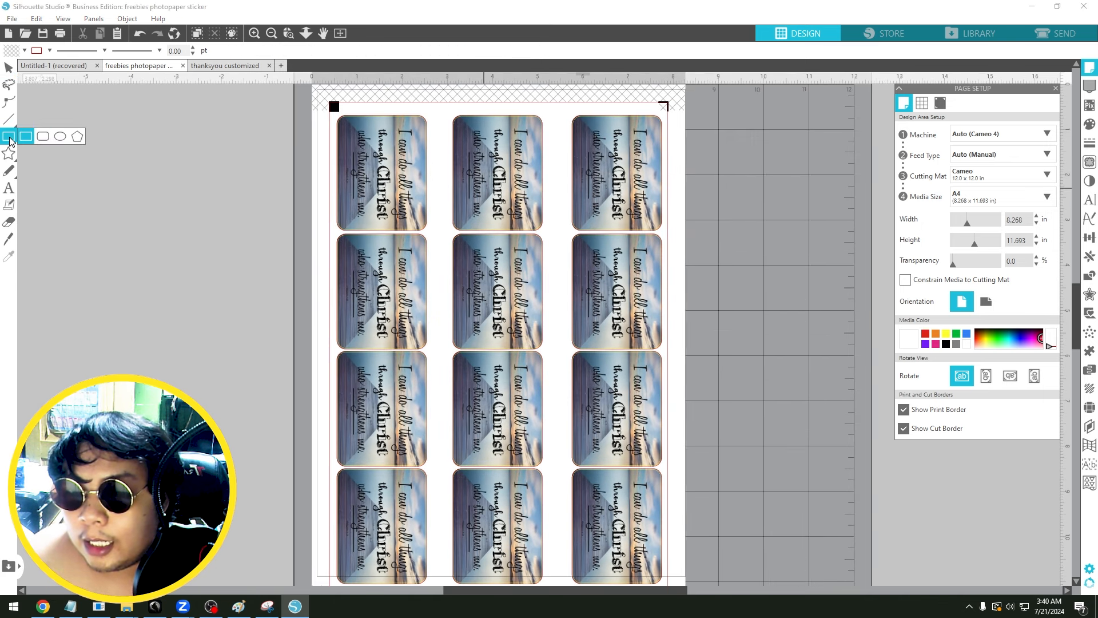
pyautogui.click(40, 140)
pyautogui.moveTo(117, 178)
pyautogui.mouseDown()
pyautogui.moveTo(171, 233)
pyautogui.moveTo(258, 274)
pyautogui.mouseUp()
pyautogui.click(9, 67)
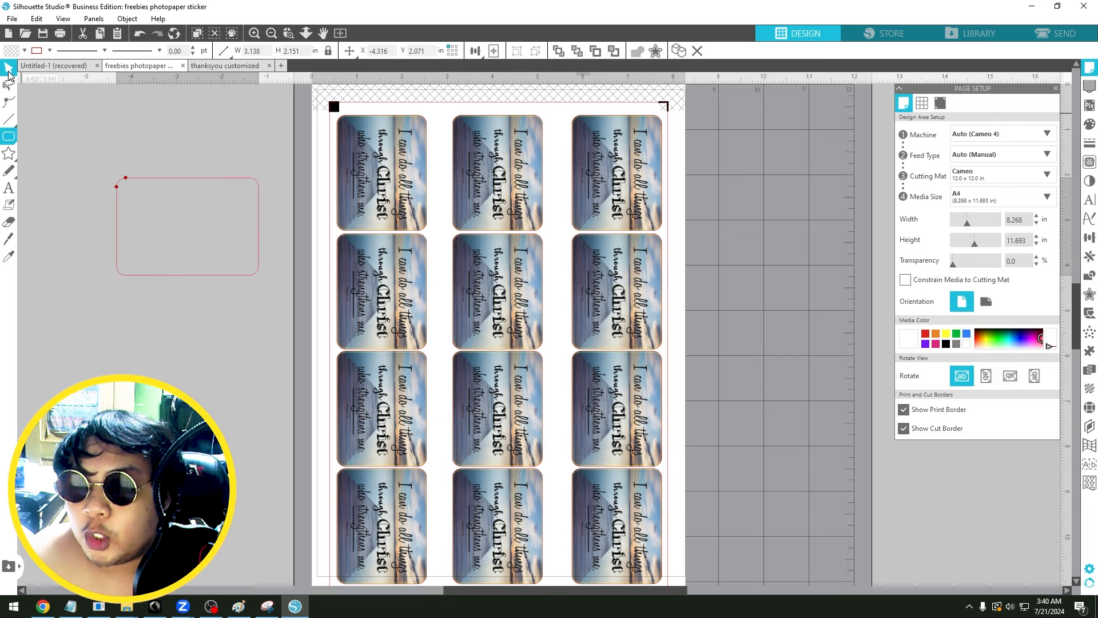
pyautogui.click(192, 181)
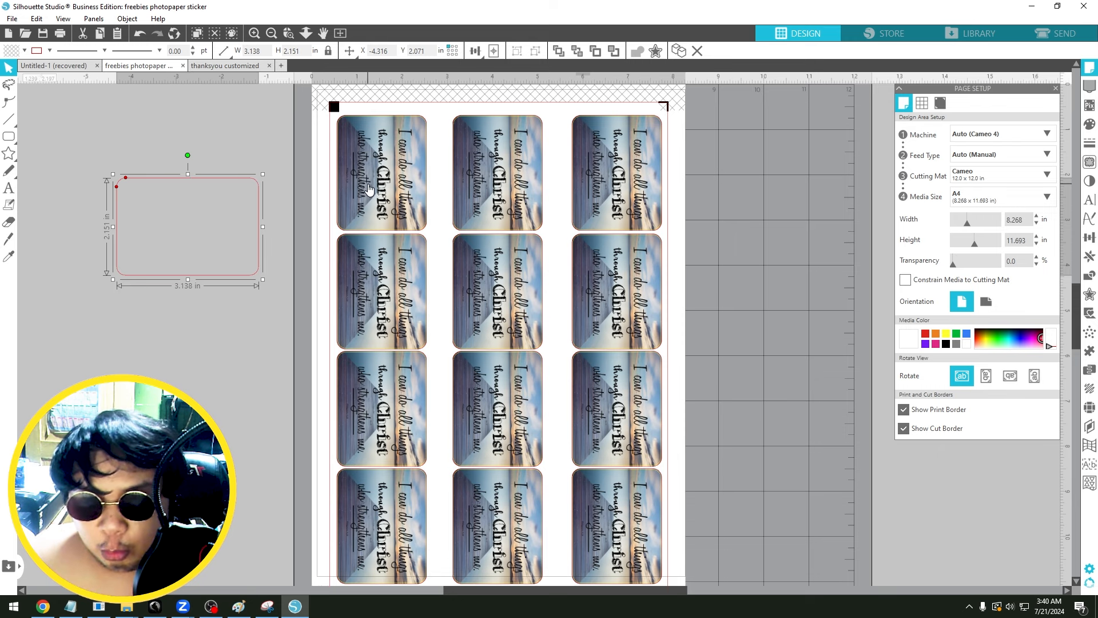
# Set the document size to A4 210 x 297 mm in the printer preferences, go through paper type and quality, and cancel printing.
pyautogui.hotkey('ctrl', 'p')
pyautogui.click(341, 172)
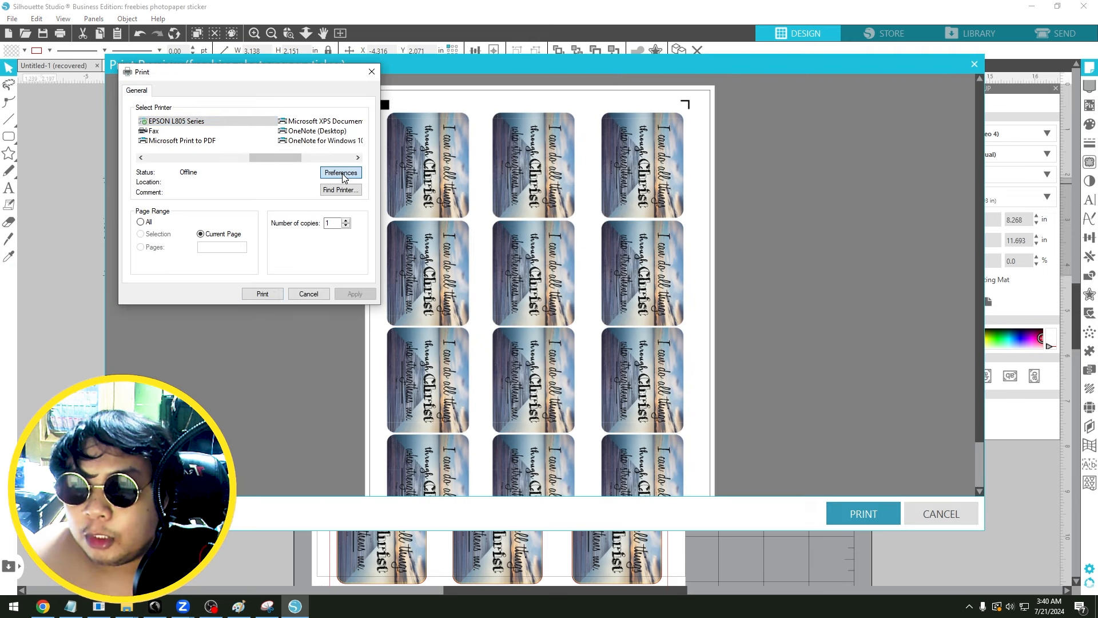
pyautogui.click(373, 170)
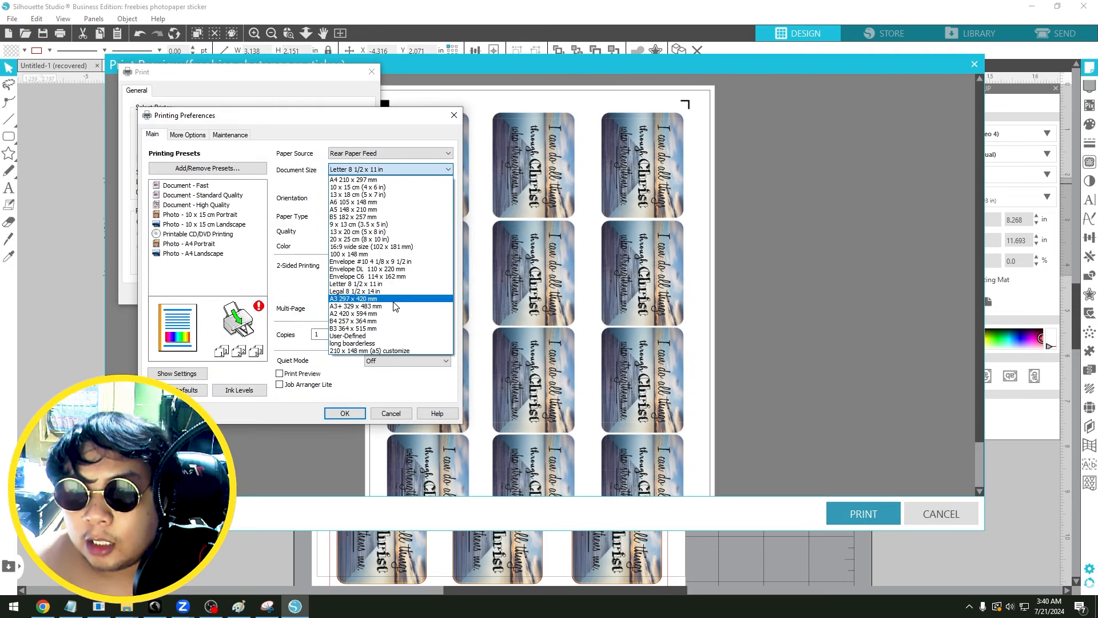
pyautogui.click(369, 180)
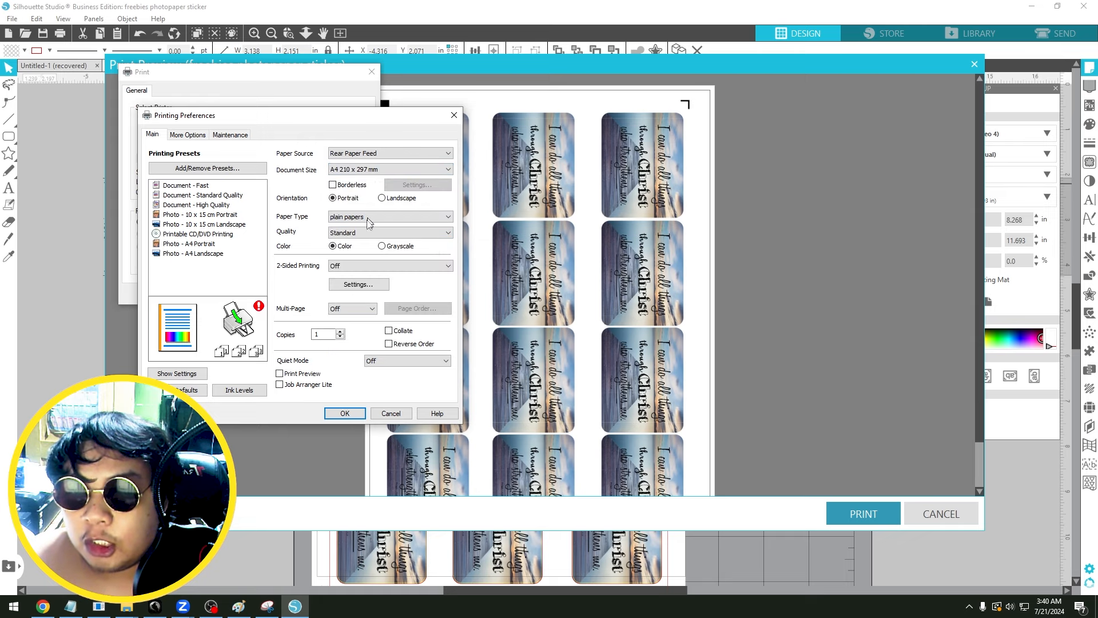
pyautogui.click(370, 218)
pyautogui.click(368, 264)
pyautogui.click(366, 232)
pyautogui.click(352, 252)
pyautogui.click(389, 414)
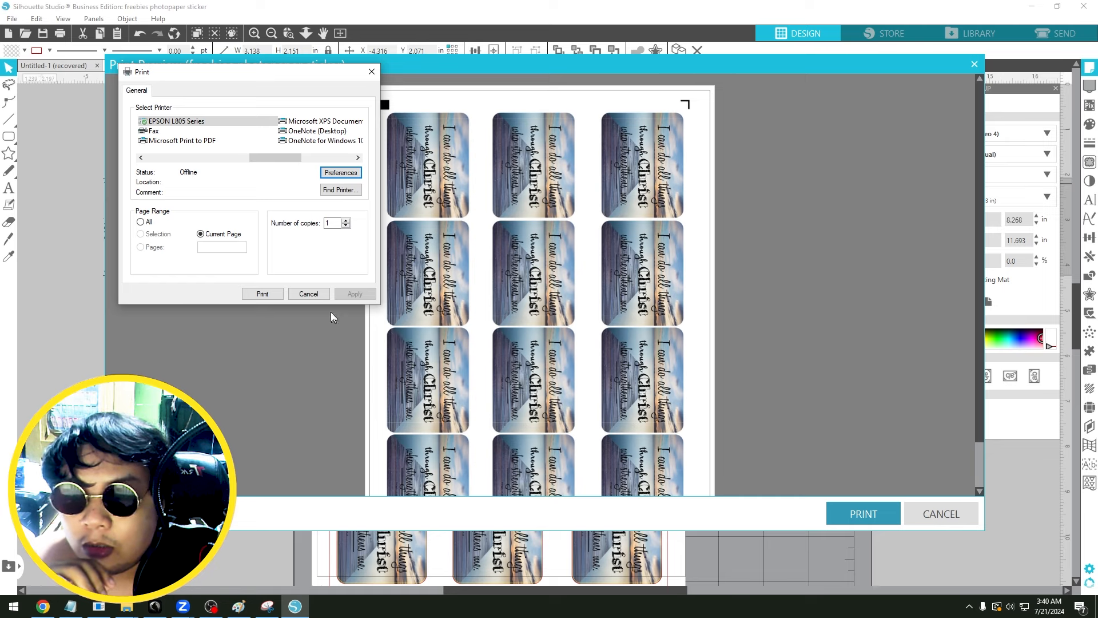
pyautogui.click(309, 296)
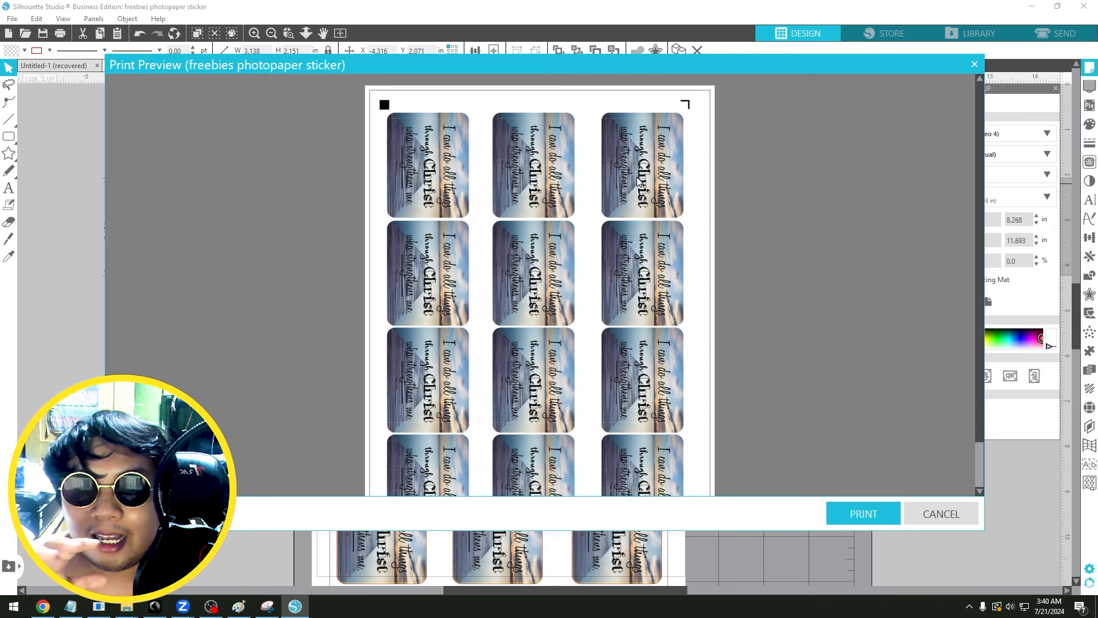
pyautogui.click(933, 514)
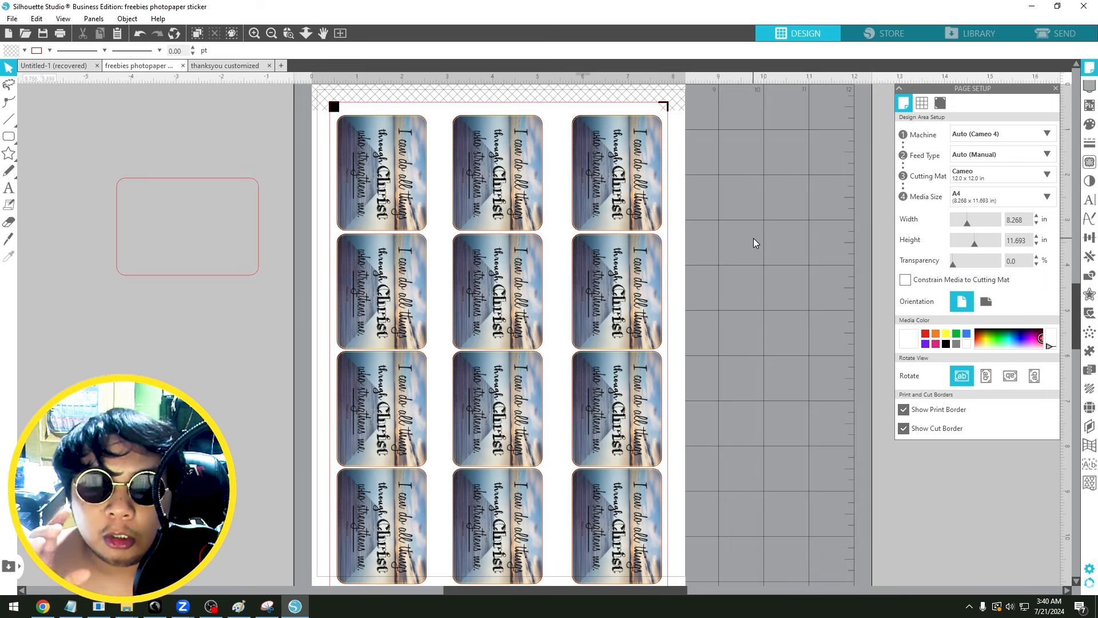
pyautogui.scroll(-1, 754, 238)
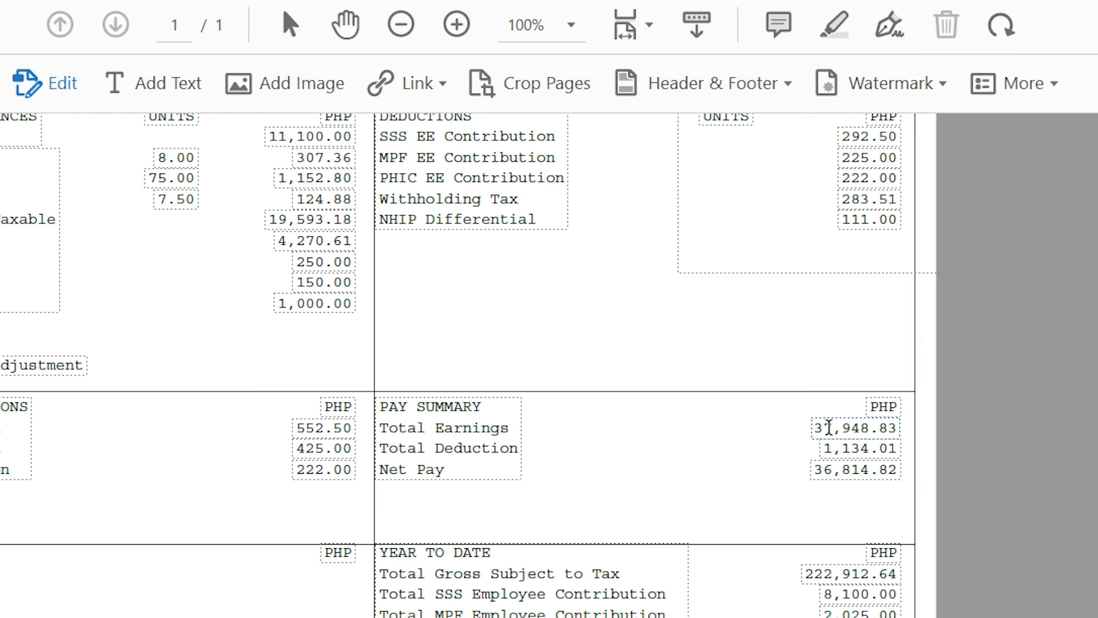
pyautogui.click(821, 428)
pyautogui.hotkey('ctrl', 'a')
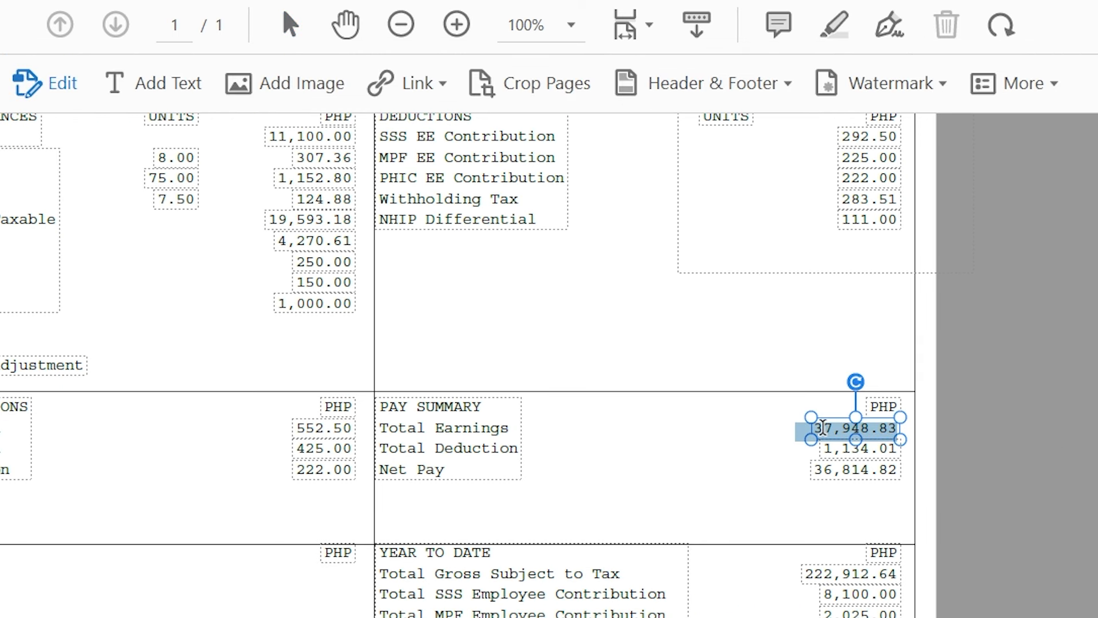
pyautogui.write('432423432423')
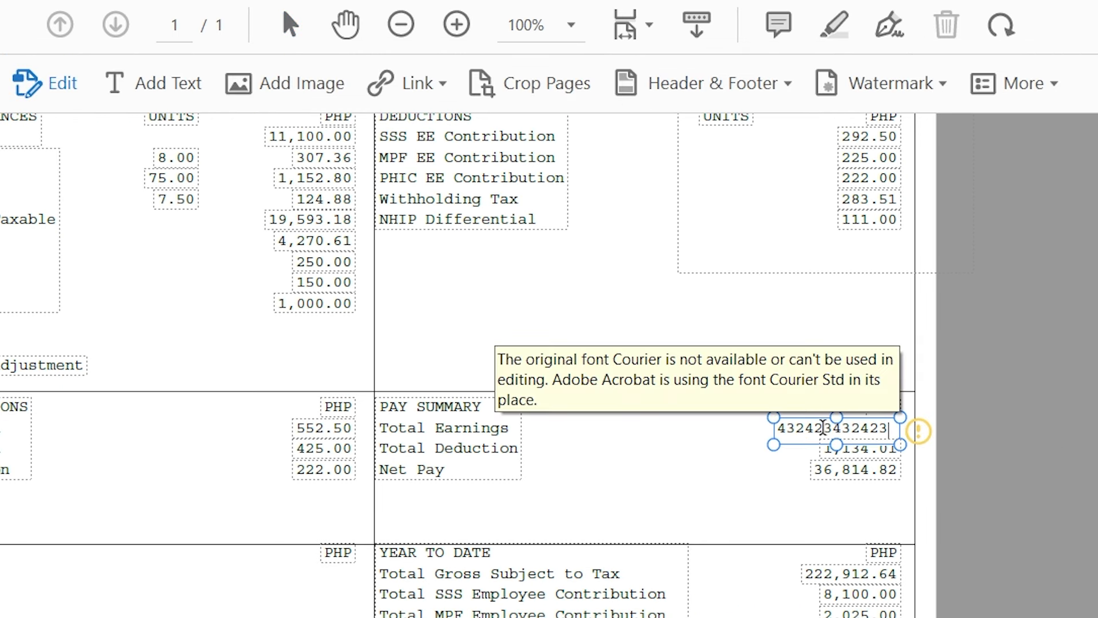
# Replace the Total Earnings label in the pay summary with sdfasdfsd and leave PDF editing.
pyautogui.click(455, 428)
pyautogui.doubleClick(455, 428)
pyautogui.click(508, 428)
pyautogui.moveTo(508, 428); pyautogui.dragTo(384, 426)
pyautogui.write('sdfasdfsd Total')
pyautogui.click(1008, 405)
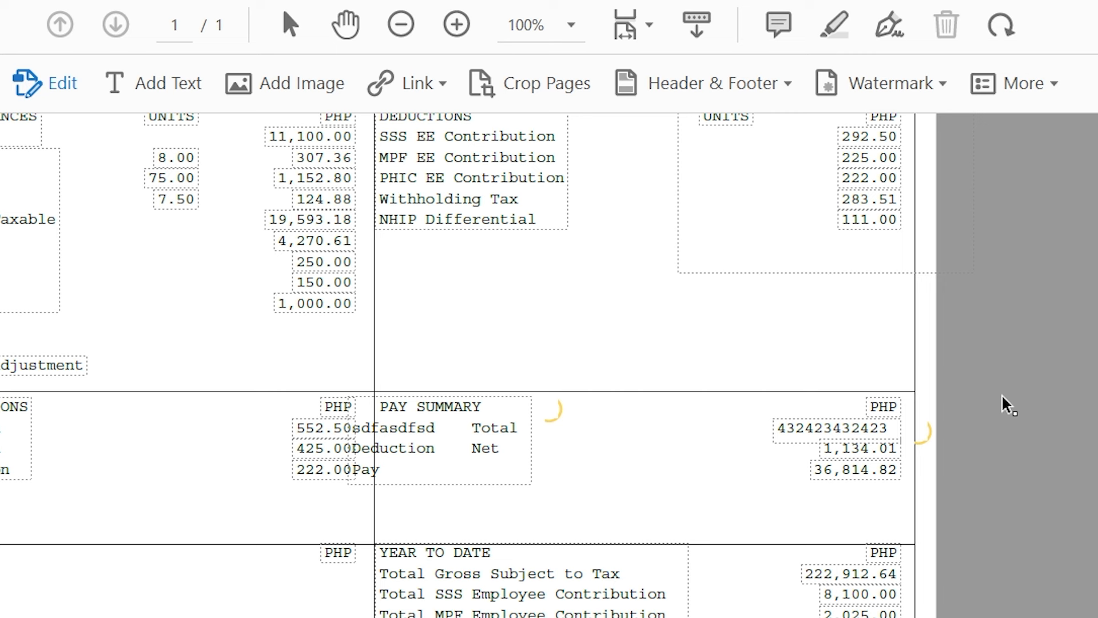
pyautogui.click(1097, 83)
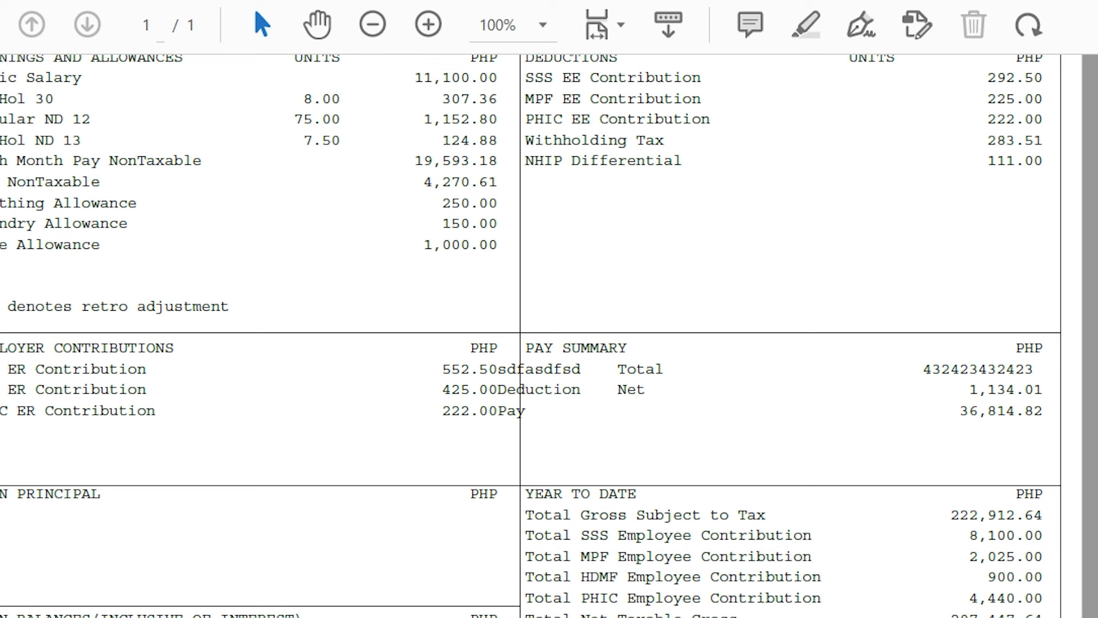
# Resume editing and overwrite labels in the employer contributions and Year to Date blocks with filler text such as sdfsdf and asdfasdf.
pyautogui.click(12, 430)
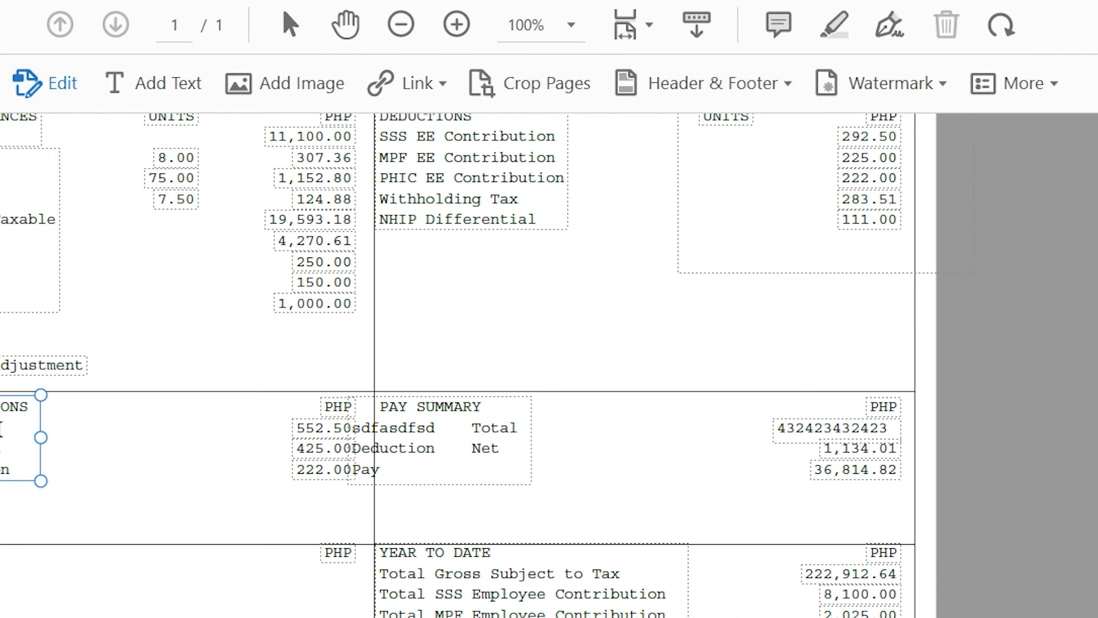
pyautogui.write('sdfsdf')
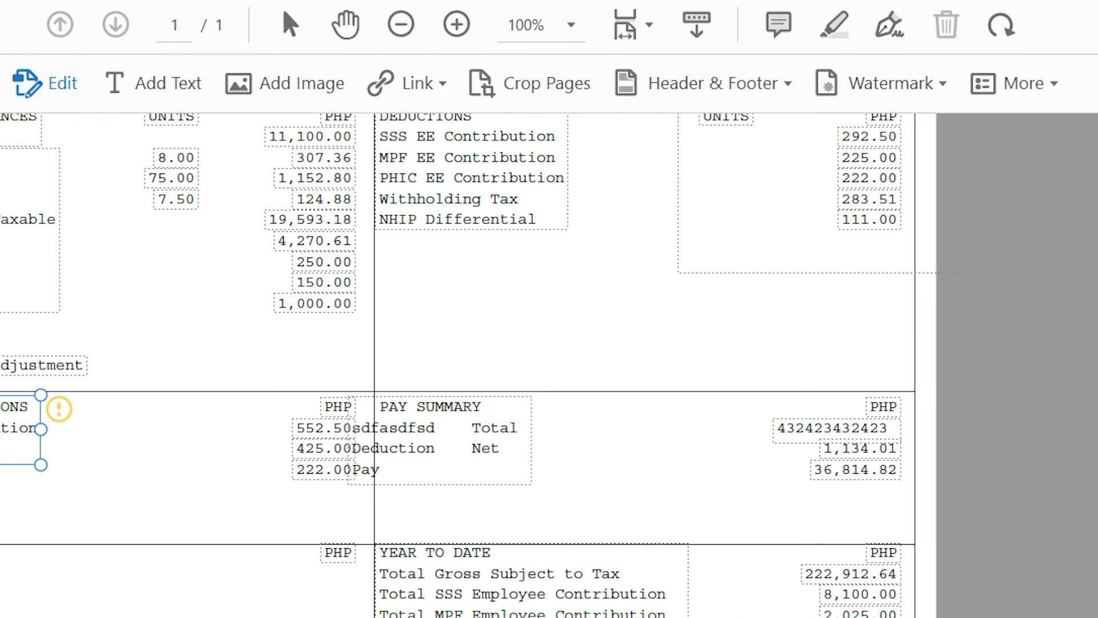
pyautogui.click(511, 611)
pyautogui.tripleClick(637, 583)
pyautogui.write('asdfasdf')
pyautogui.moveTo(667, 595); pyautogui.dragTo(379, 595)
pyautogui.write('sdfasdfasdg')
pyautogui.moveTo(604, 616); pyautogui.dragTo(376, 602)
pyautogui.write('sdfasdf')
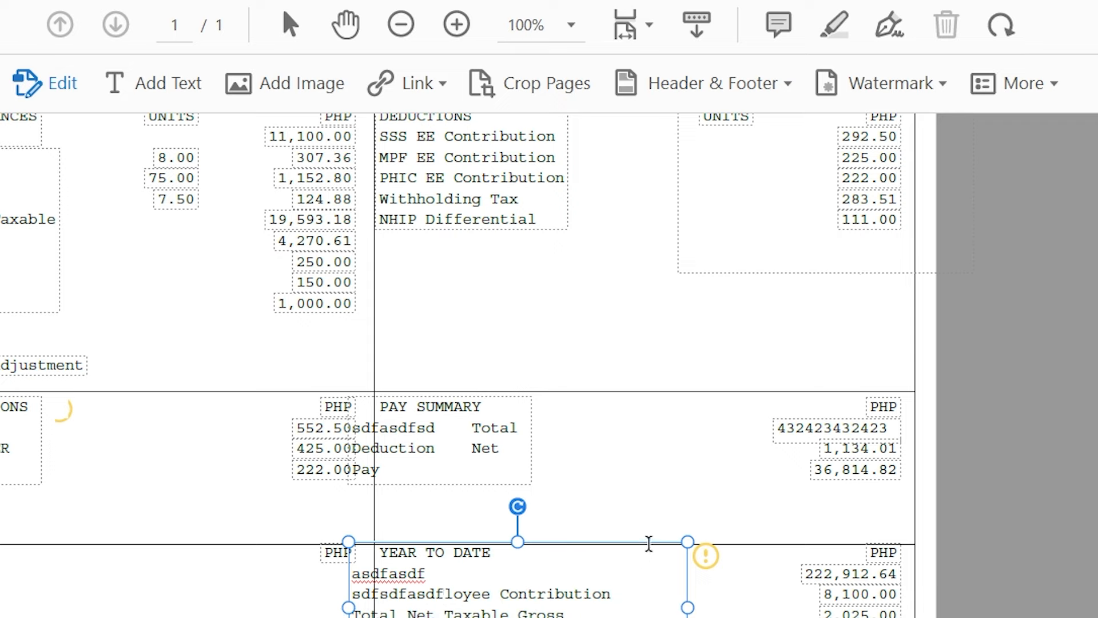
pyautogui.click(654, 490)
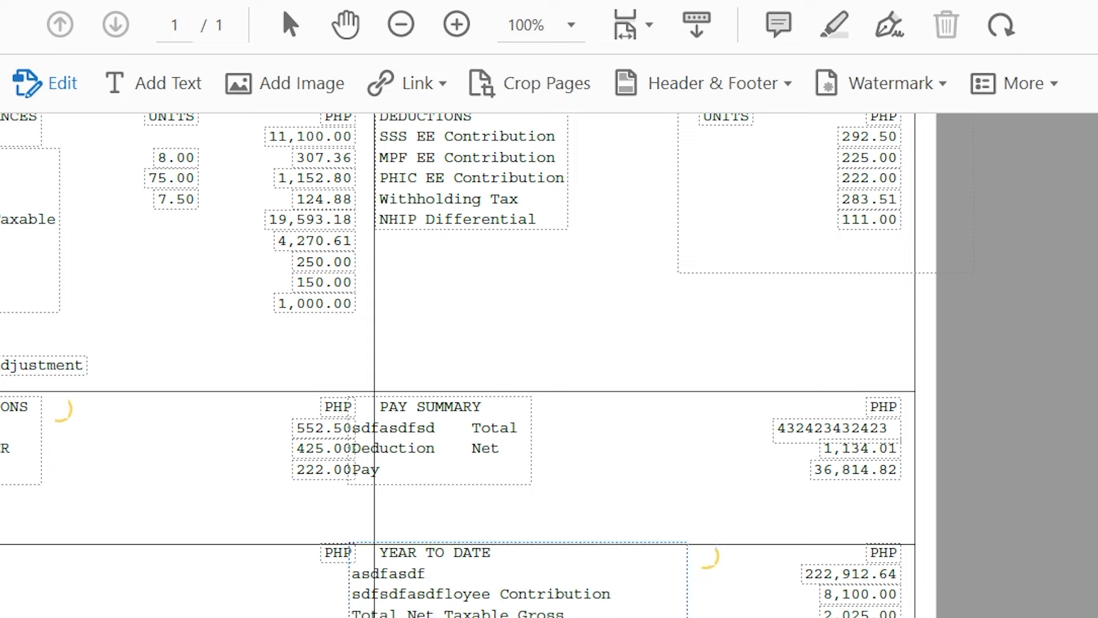
# Select the Withholding Tax and NHIP Differential labels in the deductions block.
pyautogui.click(524, 220)
pyautogui.moveTo(529, 223); pyautogui.dragTo(379, 199)
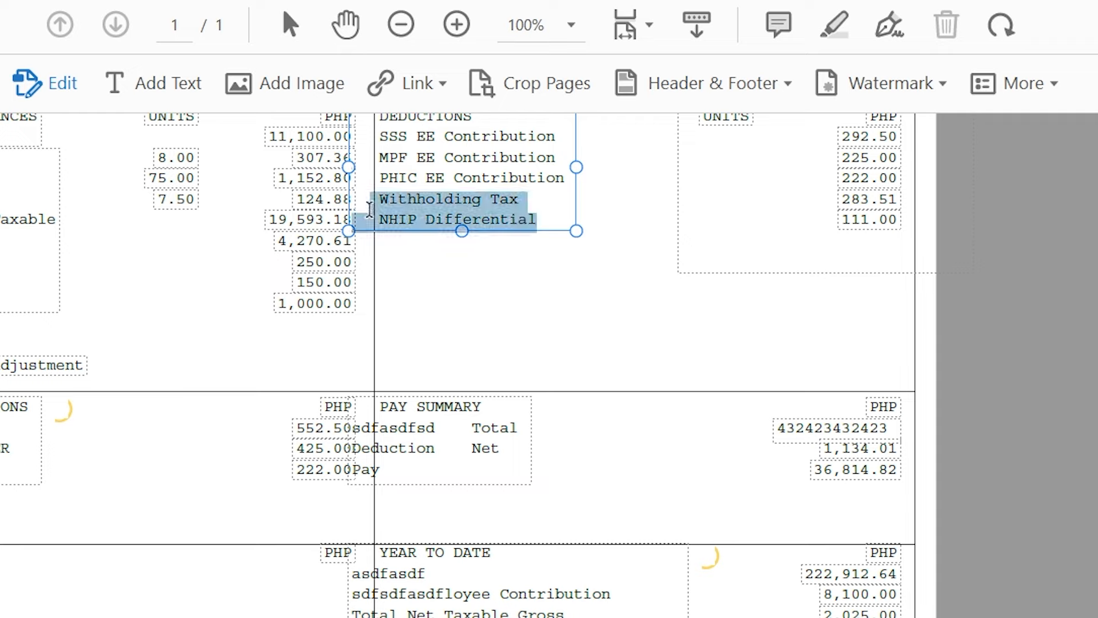
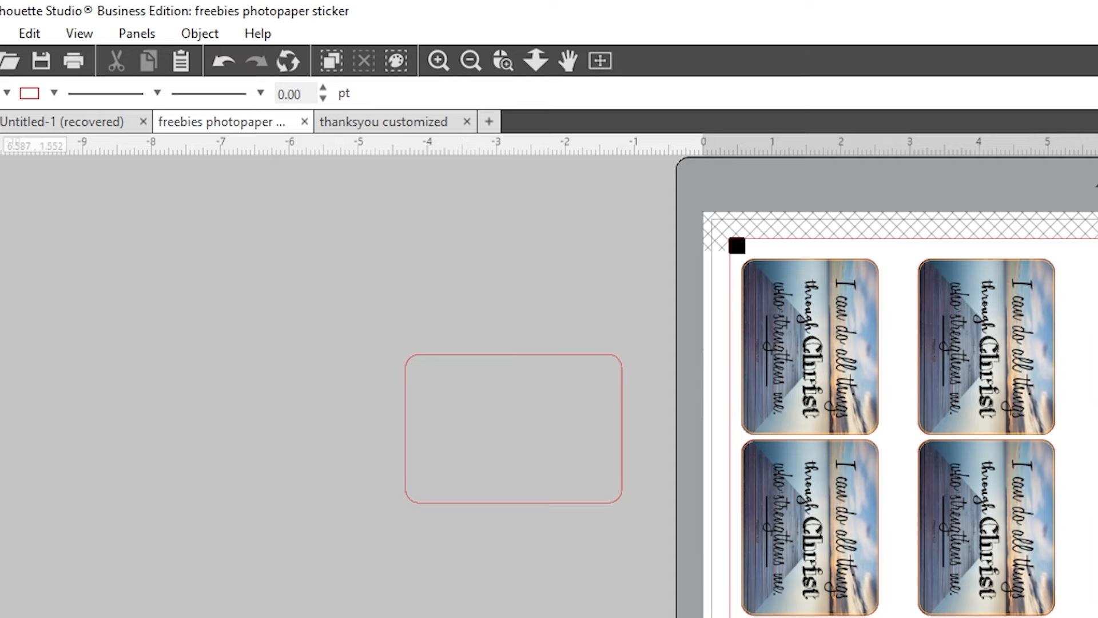
pyautogui.scroll(2, 749, 320)
pyautogui.scroll(-1, 764, 321)
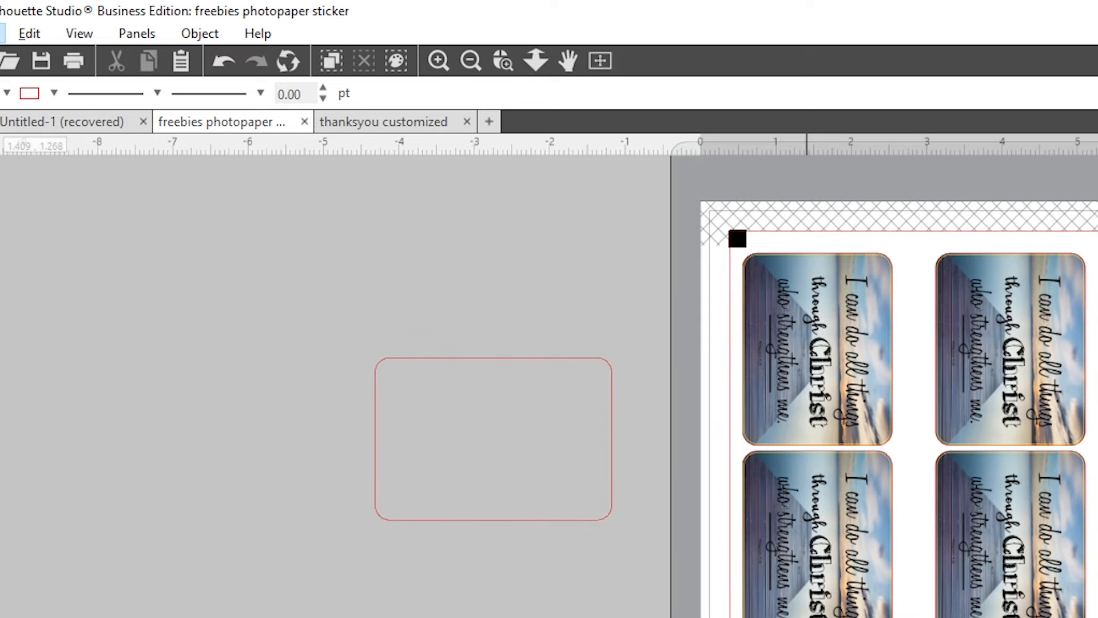
pyautogui.hscroll(1, 560, 375)
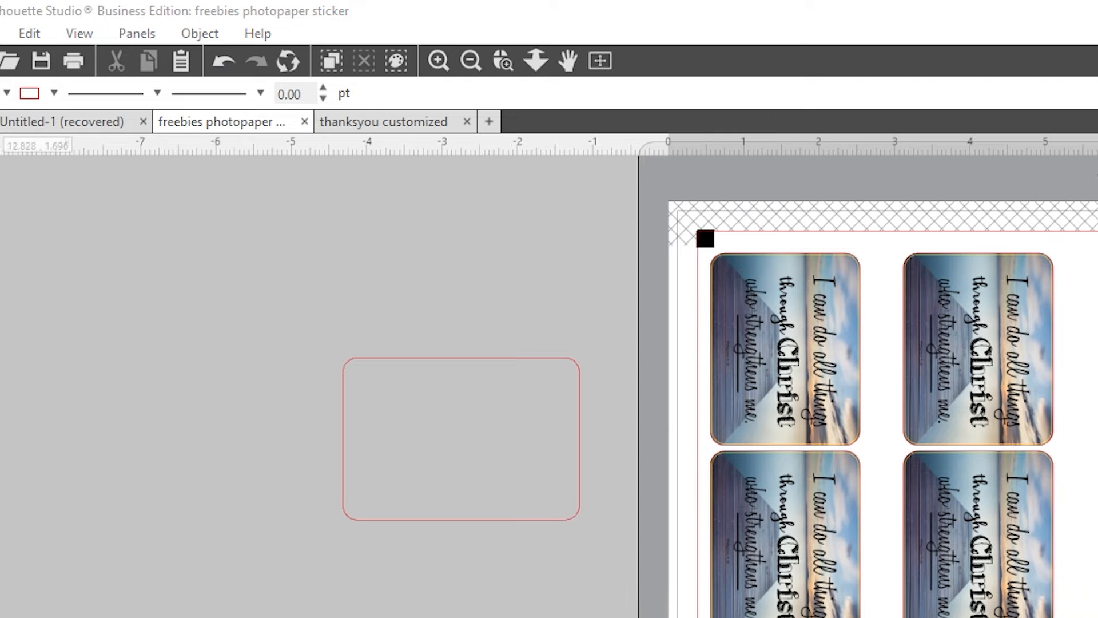
pyautogui.scroll(-2, 1005, 337)
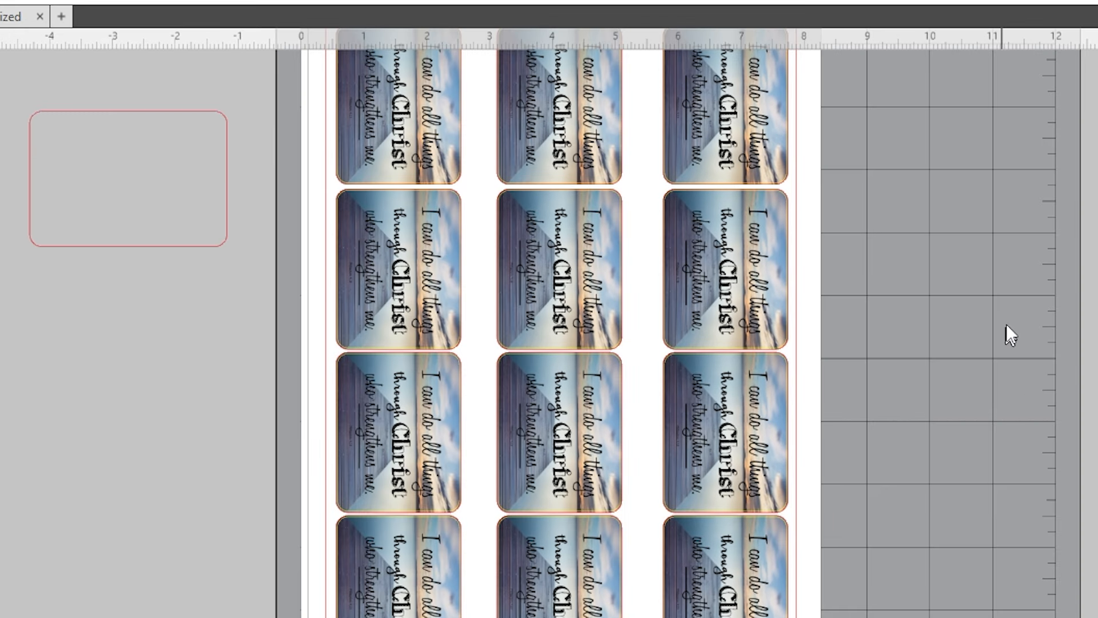
pyautogui.moveTo(978, 213); pyautogui.dragTo(970, 395)
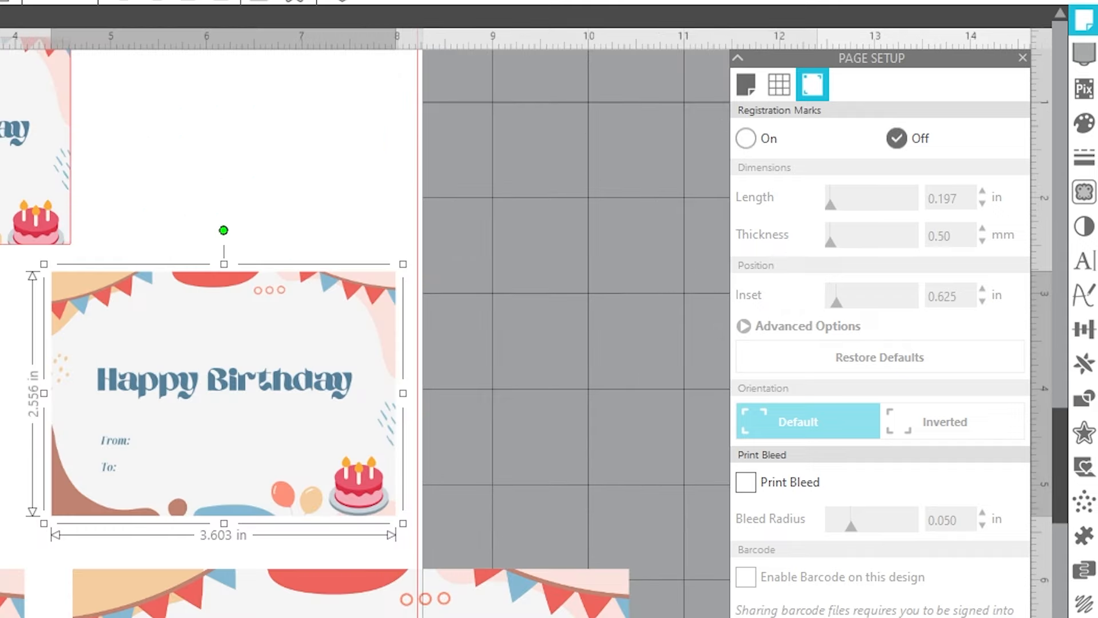
# Return to the birthday card design in Silhouette Studio and shift the uppermost outlined card slightly to the left on the page.
pyautogui.scroll(3, 335, 286)
pyautogui.scroll(-1, 750, 508)
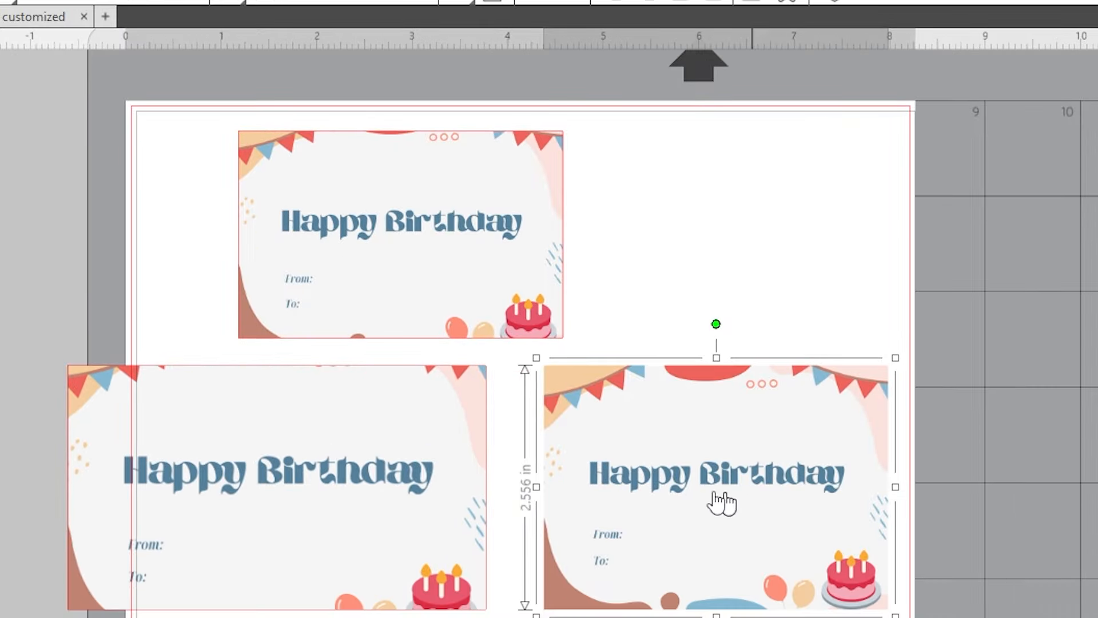
pyautogui.click(405, 276)
pyautogui.moveTo(424, 256); pyautogui.dragTo(393, 252)
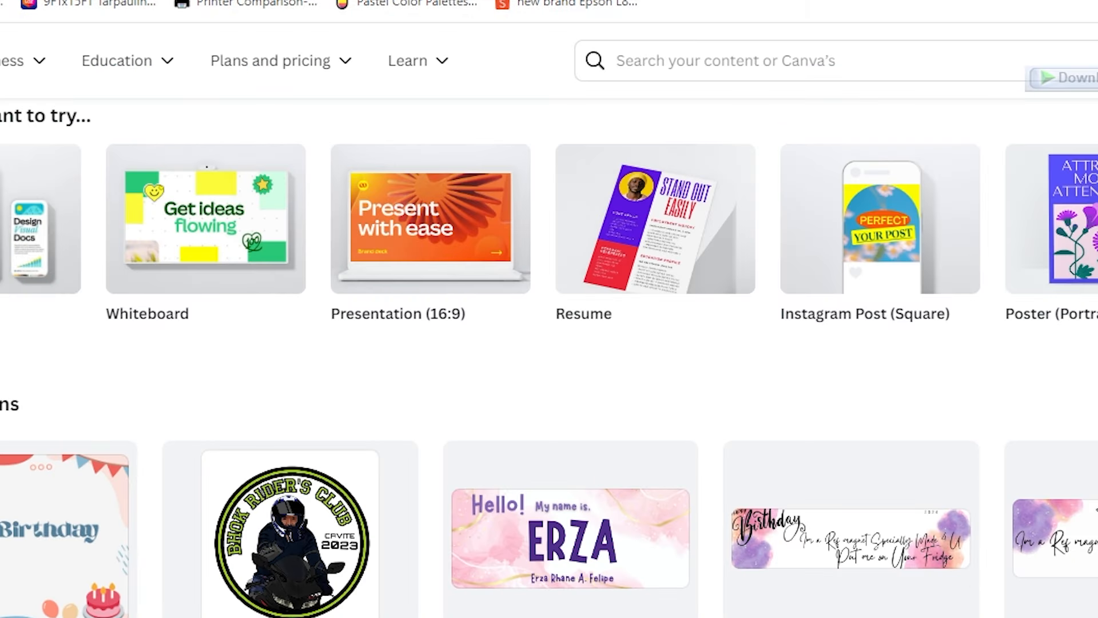
# Switch to Canva and search its templates for happy birthday greeting card.
pyautogui.click(725, 60)
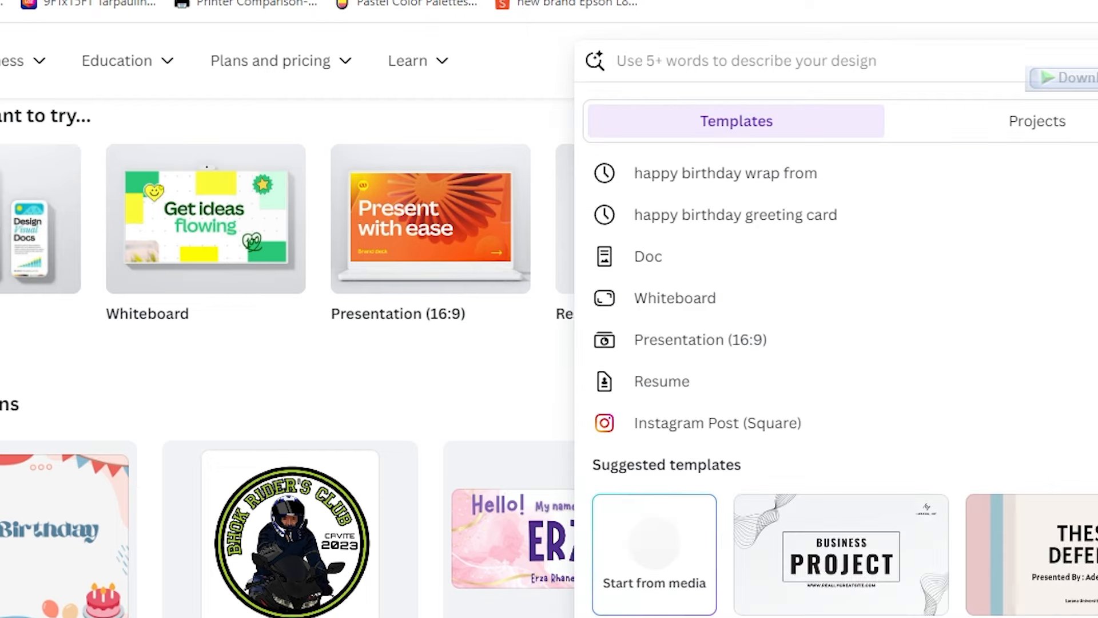
pyautogui.click(726, 215)
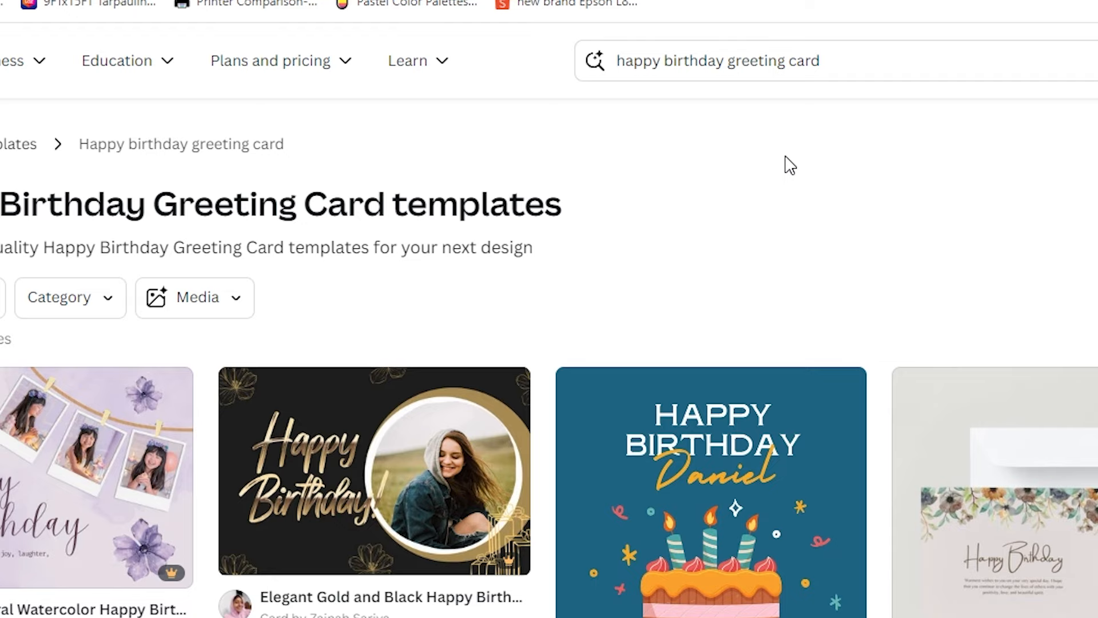
# Browse the happy birthday card templates in Canva and return to the birthday card design in Silhouette Studio.
pyautogui.scroll(-3, 520, 373)
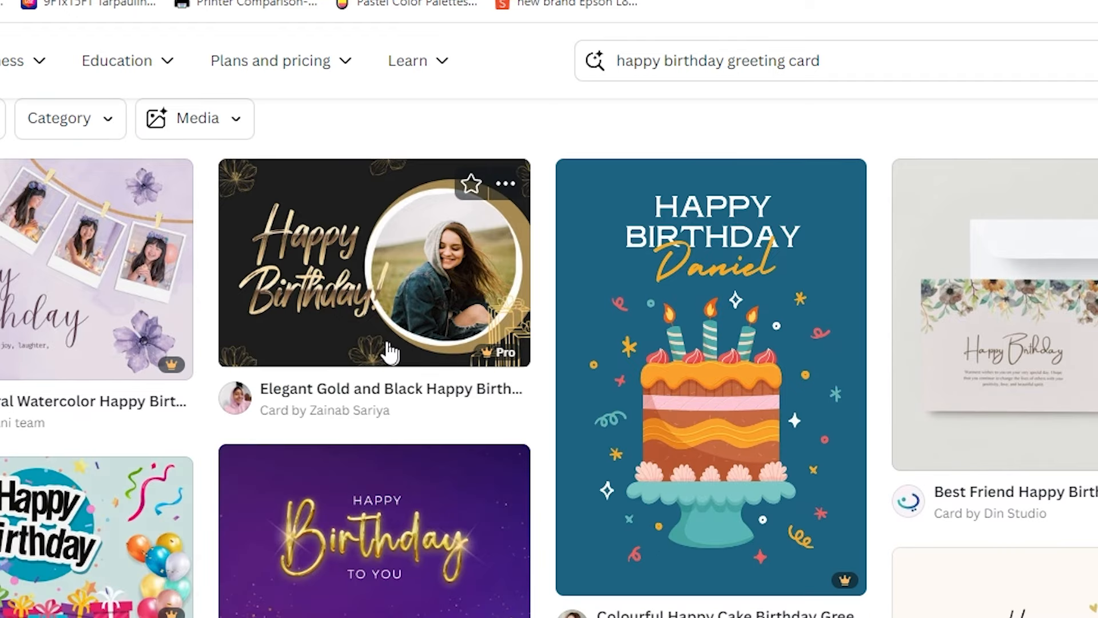
pyautogui.click(350, 314)
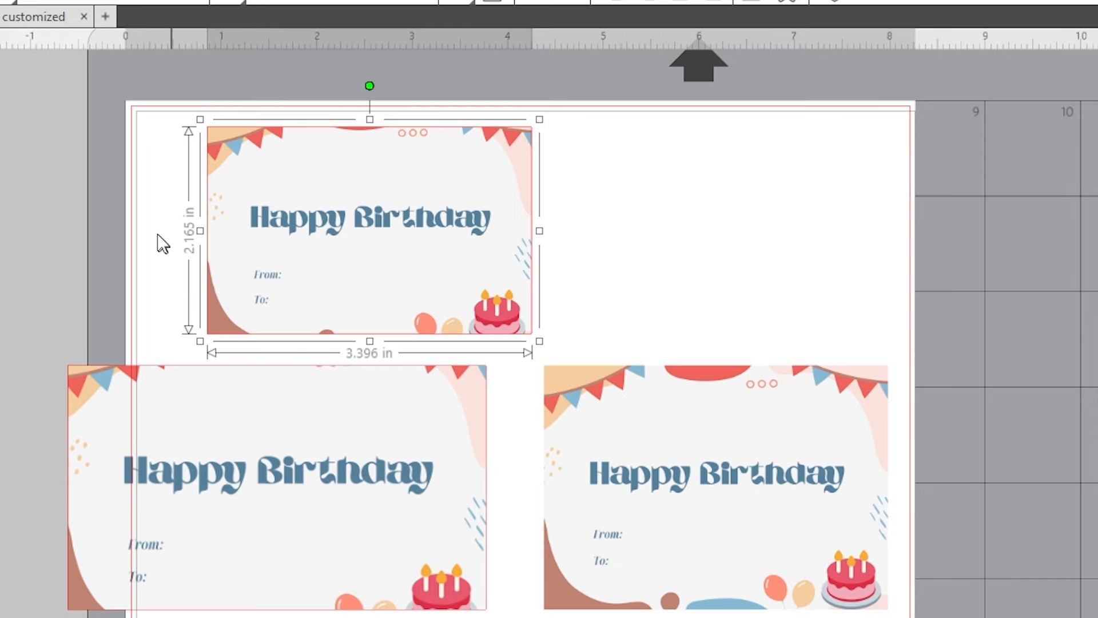
pyautogui.click(671, 260)
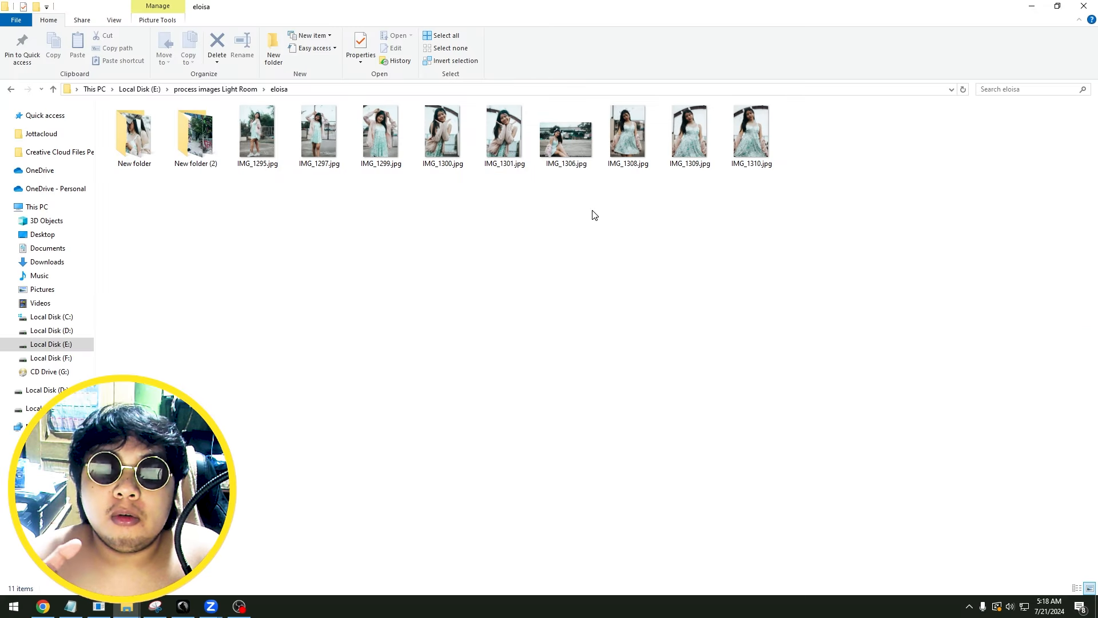
pyautogui.moveTo(810, 188); pyautogui.dragTo(258, 145)
pyautogui.rightClick(258, 145)
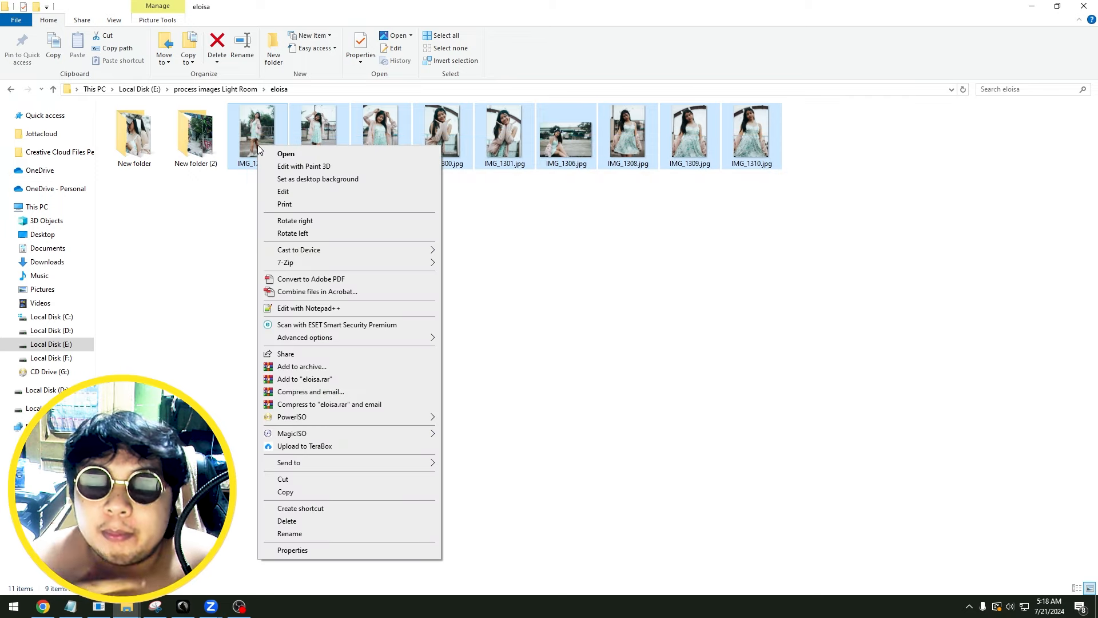
pyautogui.click(599, 228)
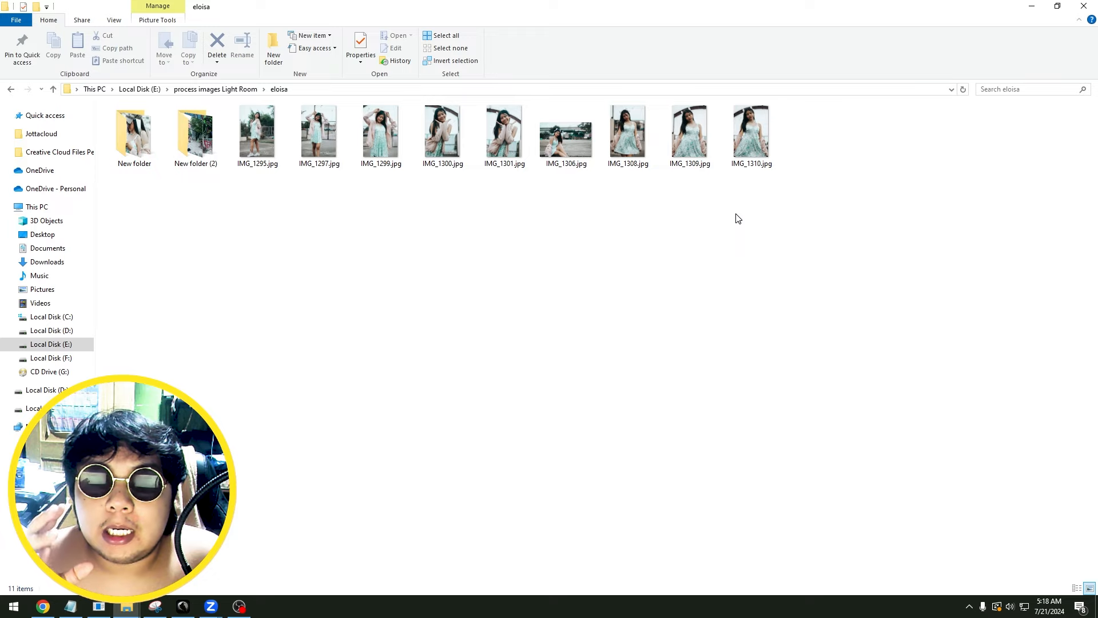
# In File Explorer, start printing the nine photos from IMG_1295.jpg to IMG_1310.jpg and set the paper size to A4 210 x 297 mm.
pyautogui.moveTo(797, 198); pyautogui.dragTo(245, 143)
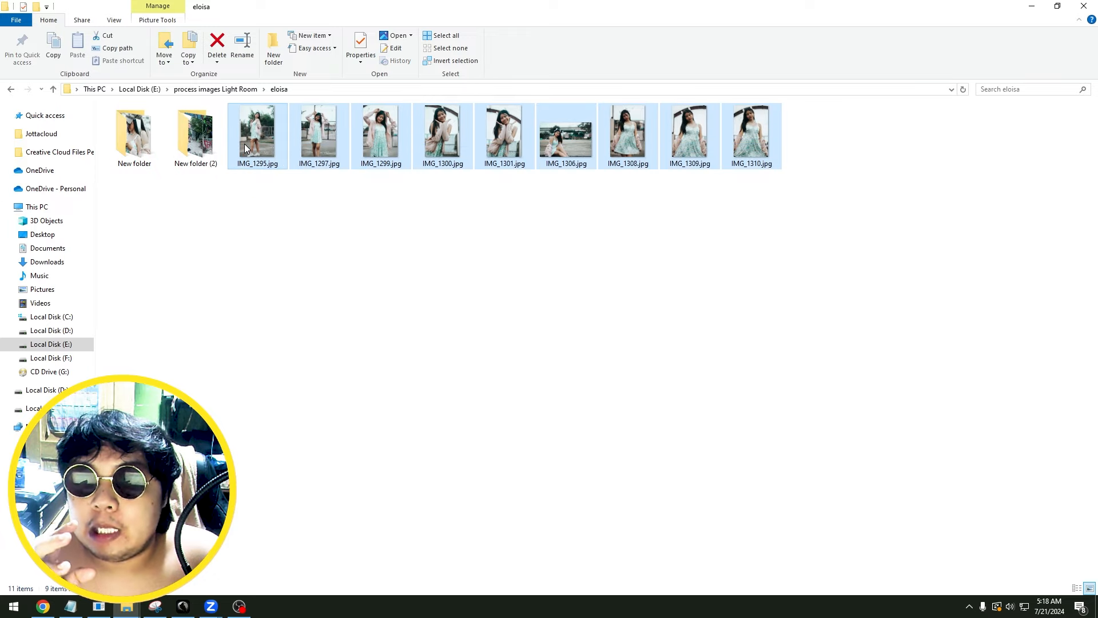
pyautogui.rightClick(260, 143)
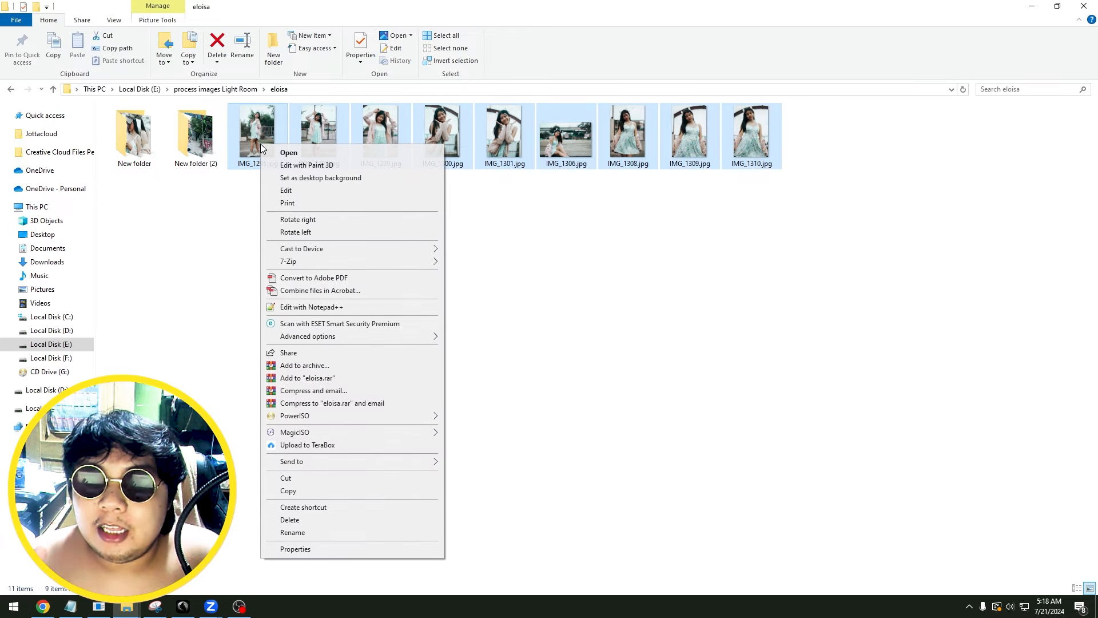
pyautogui.click(332, 207)
pyautogui.click(553, 232)
pyautogui.click(553, 231)
pyautogui.click(490, 231)
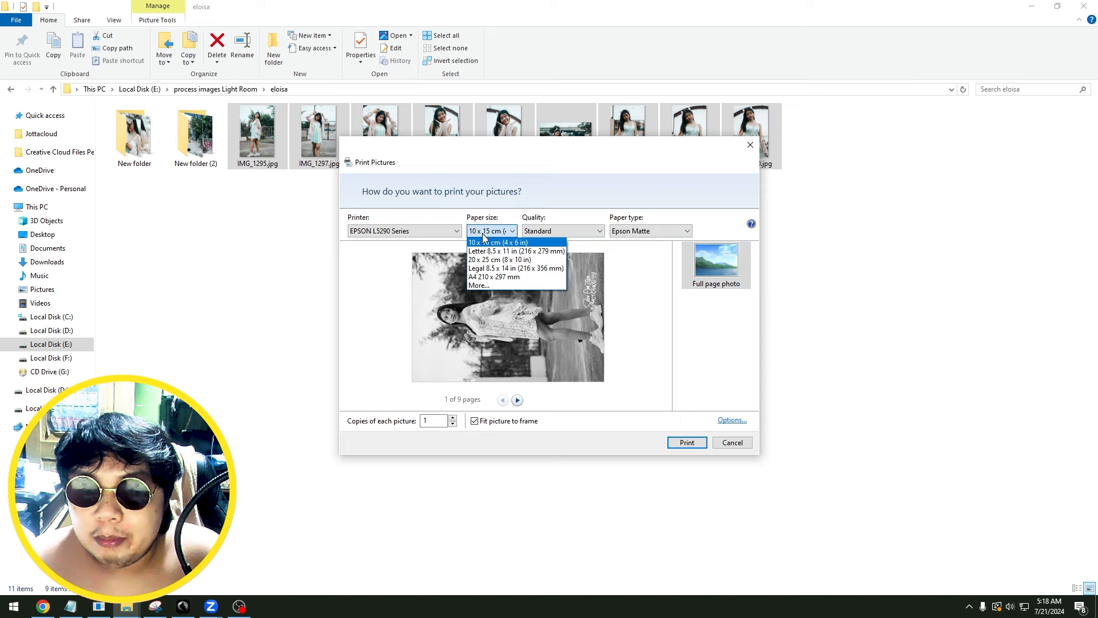
pyautogui.click(501, 277)
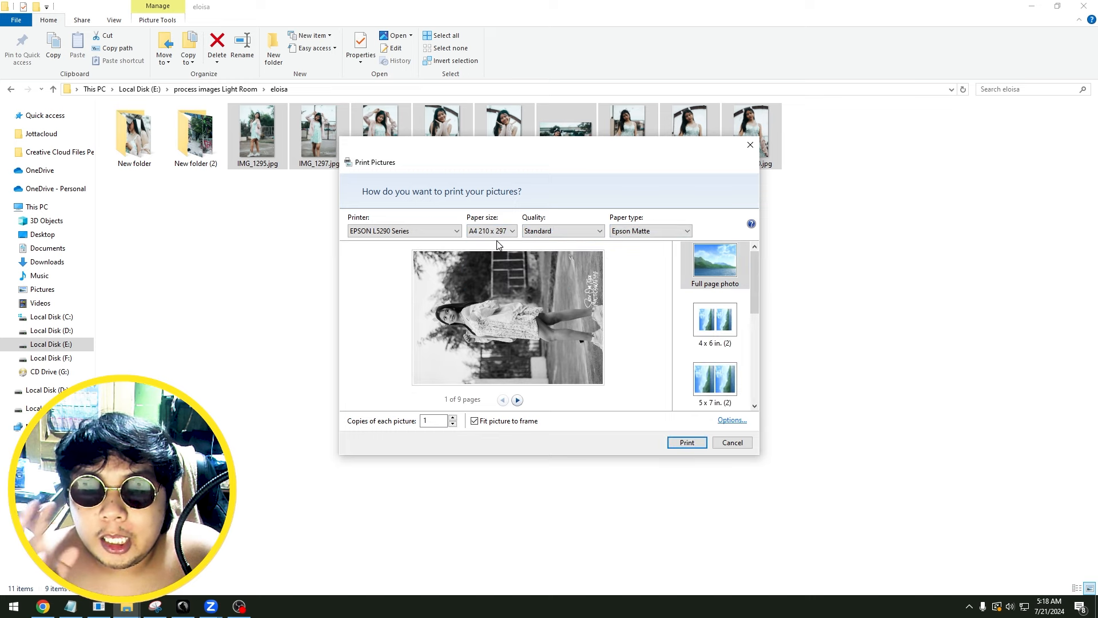
# Try the Wallet (9) layout for the nine photos with Fit picture to frame turned off, and cancel the print.
pyautogui.moveTo(754, 286); pyautogui.dragTo(753, 366)
pyautogui.click(716, 319)
pyautogui.moveTo(468, 150)
pyautogui.mouseDown()
pyautogui.moveTo(468, 128)
pyautogui.moveTo(490, 200)
pyautogui.moveTo(465, 169)
pyautogui.mouseUp()
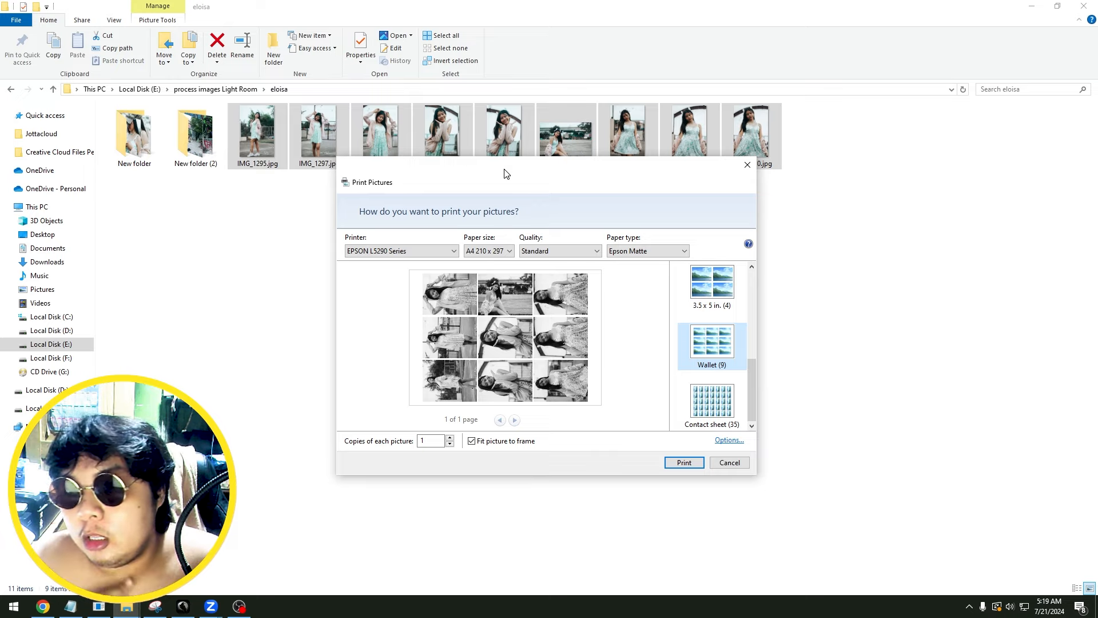
pyautogui.moveTo(507, 172); pyautogui.dragTo(496, 189)
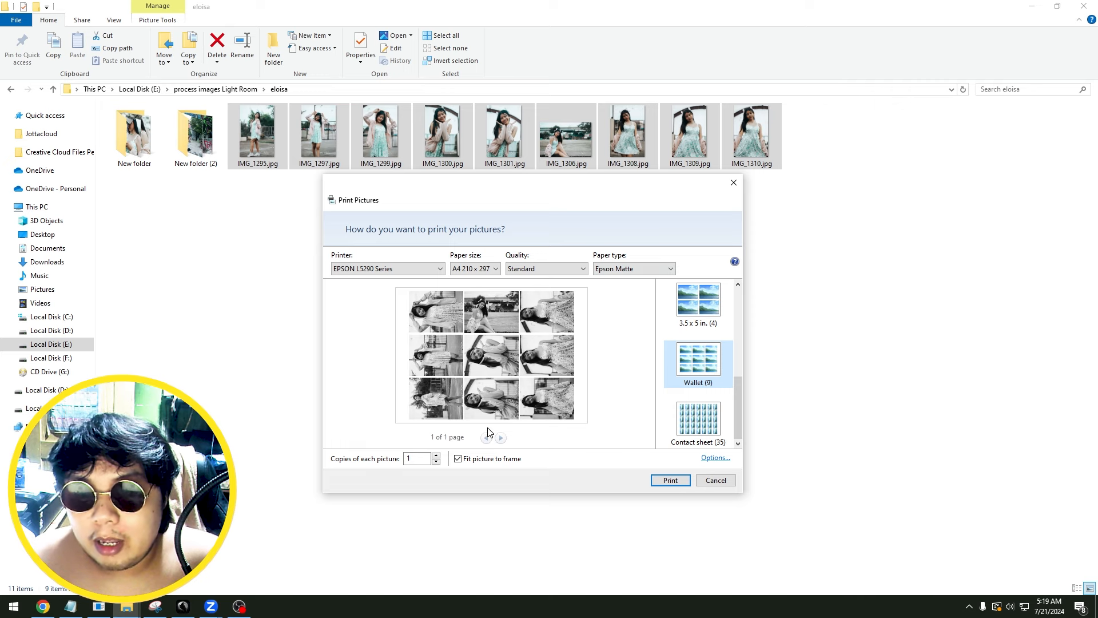
pyautogui.click(469, 461)
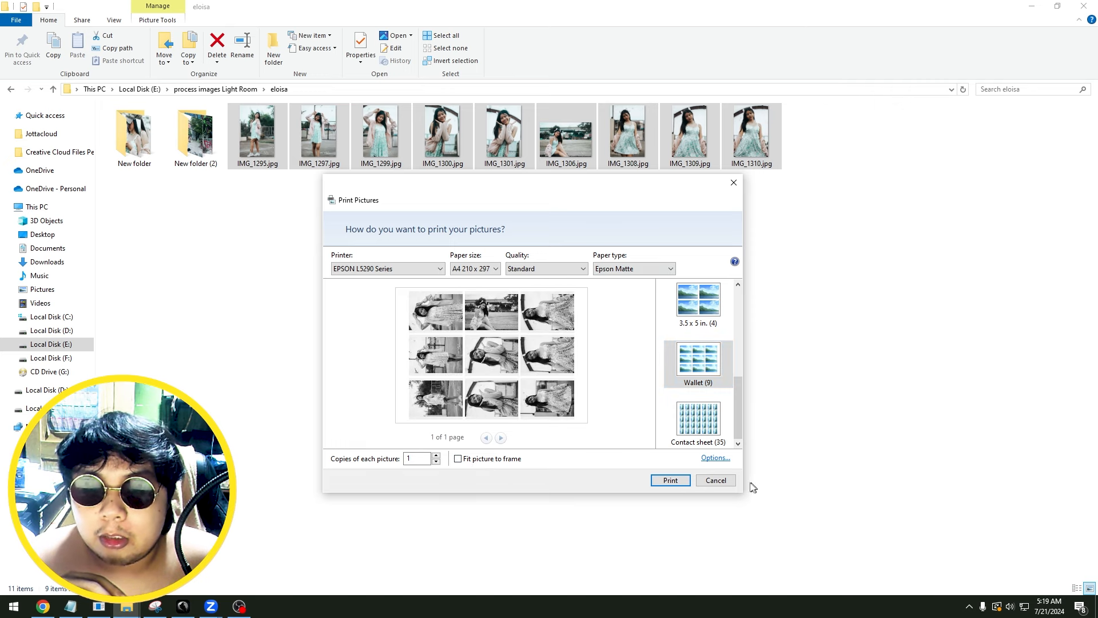
pyautogui.click(716, 482)
# Start printing only IMG_1301.jpg and set the paper size to 10 x 15 cm (4 x 6 in).
pyautogui.click(538, 207)
pyautogui.rightClick(503, 141)
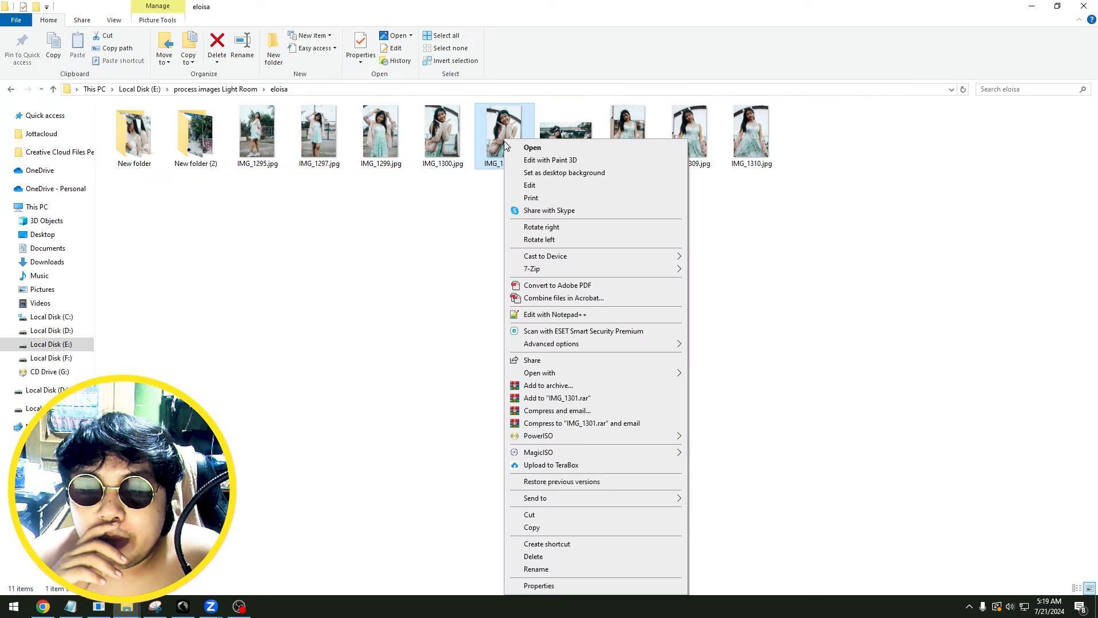
pyautogui.click(551, 197)
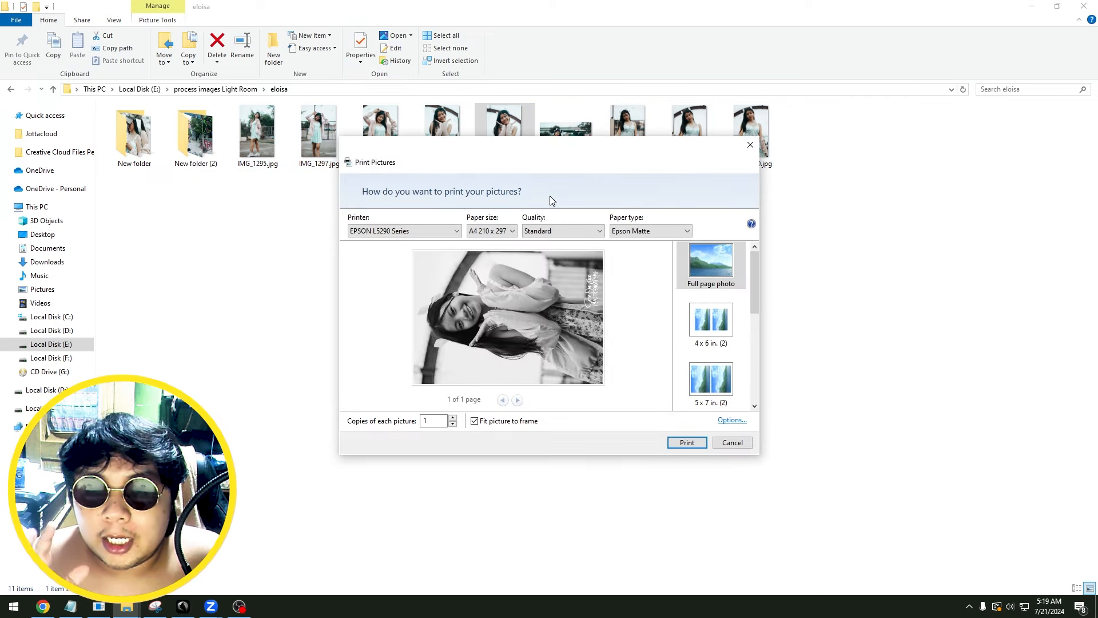
pyautogui.click(504, 230)
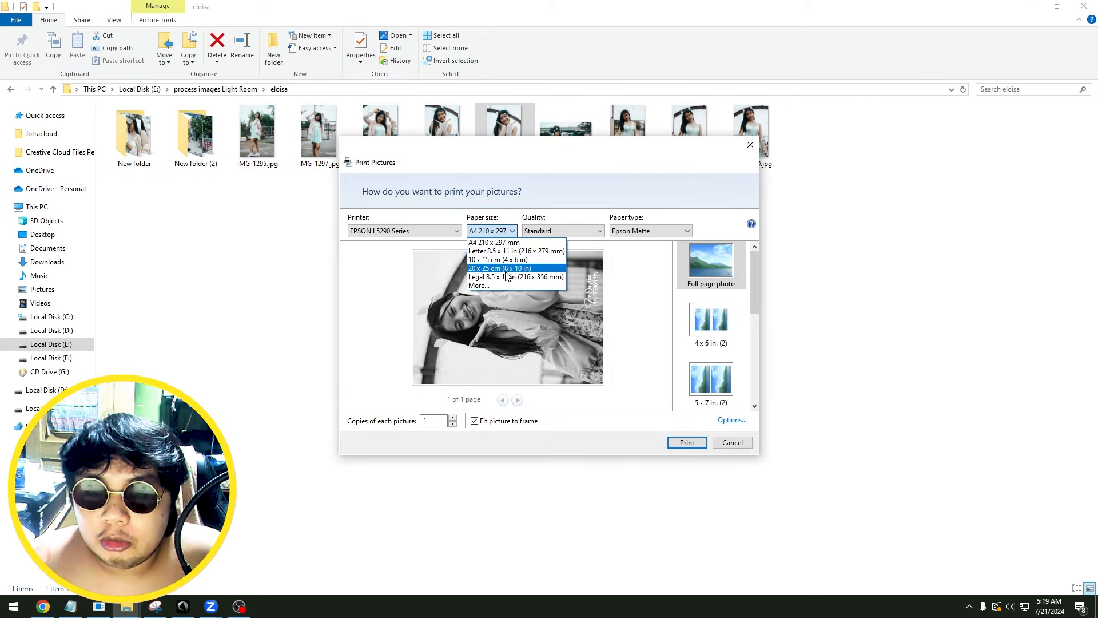
pyautogui.click(516, 261)
# In the printer properties, choose Portrait orientation and borderless printing with Retain Size as the enlargement method.
pyautogui.click(733, 420)
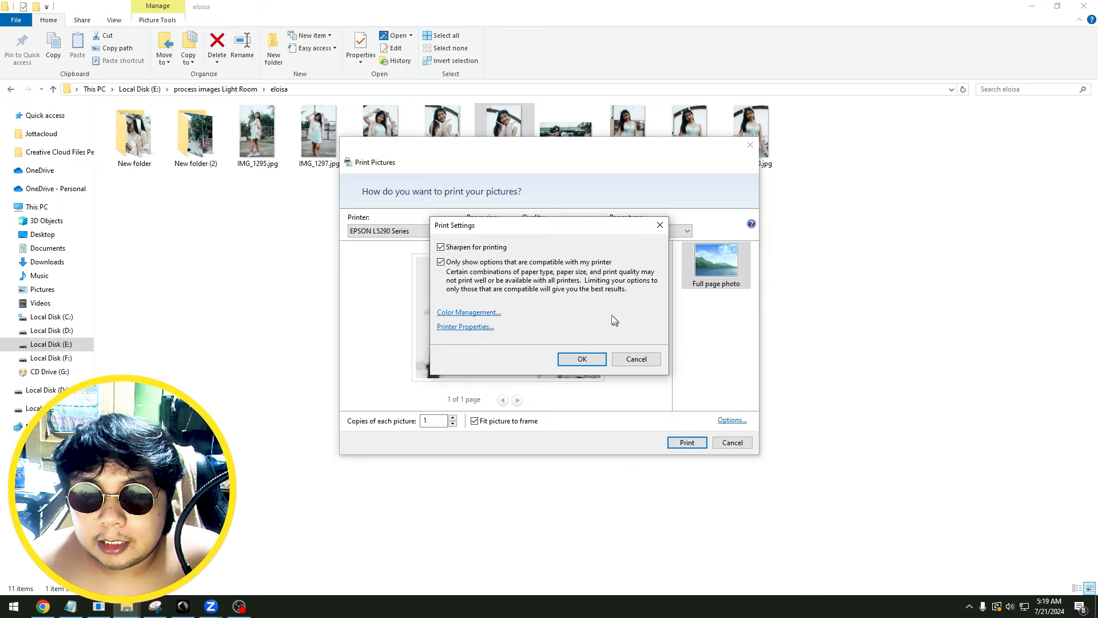
pyautogui.click(460, 328)
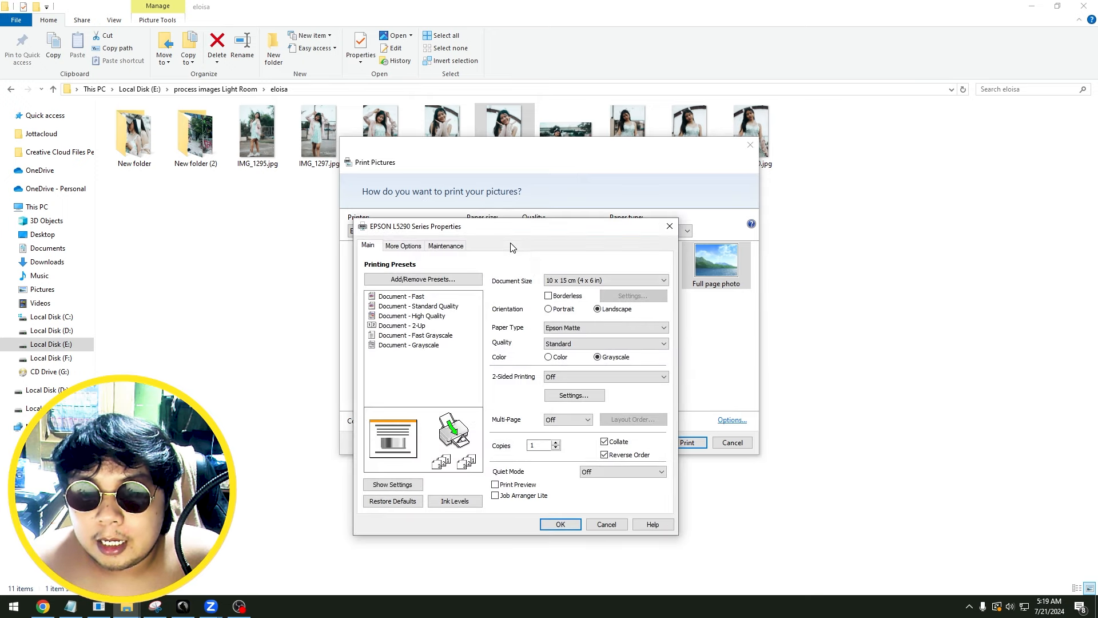
pyautogui.click(551, 310)
pyautogui.click(549, 297)
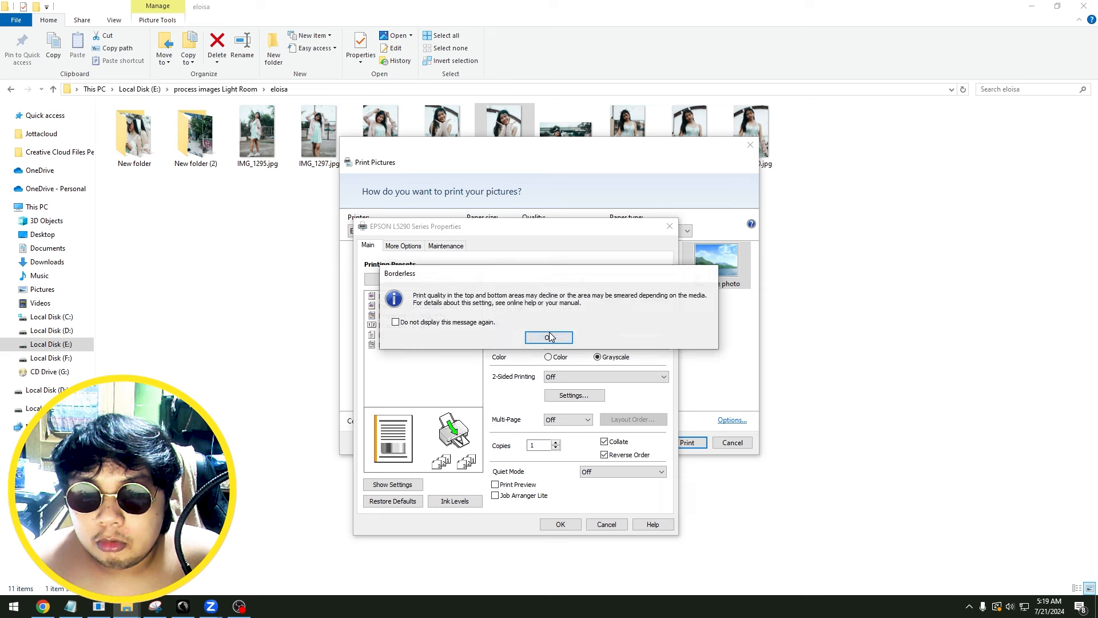
pyautogui.press('Return')
pyautogui.click(629, 298)
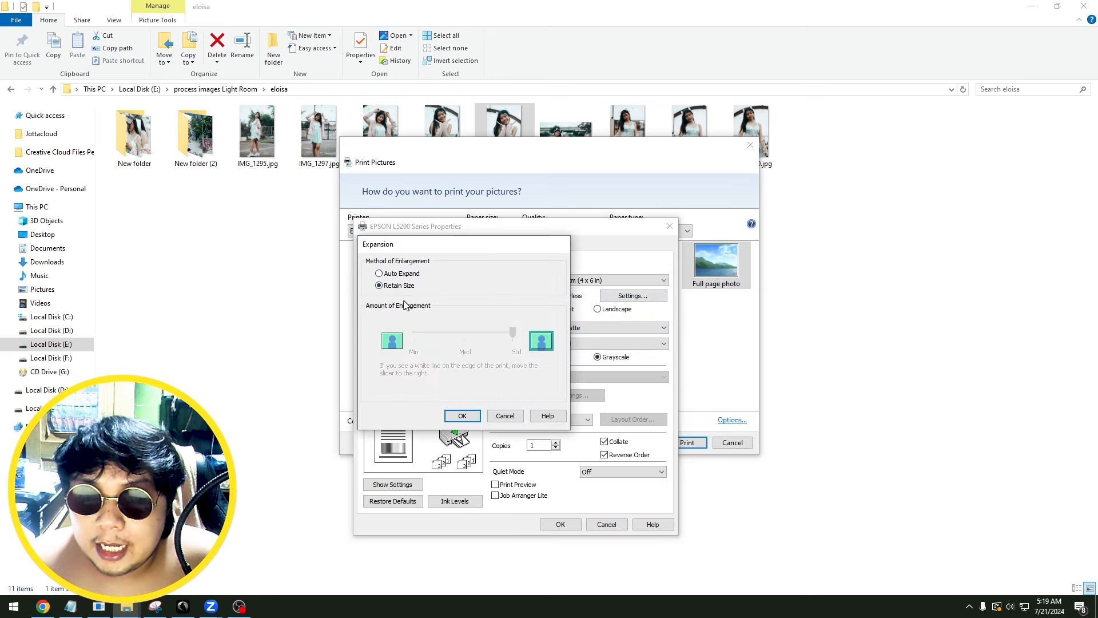
pyautogui.click(462, 415)
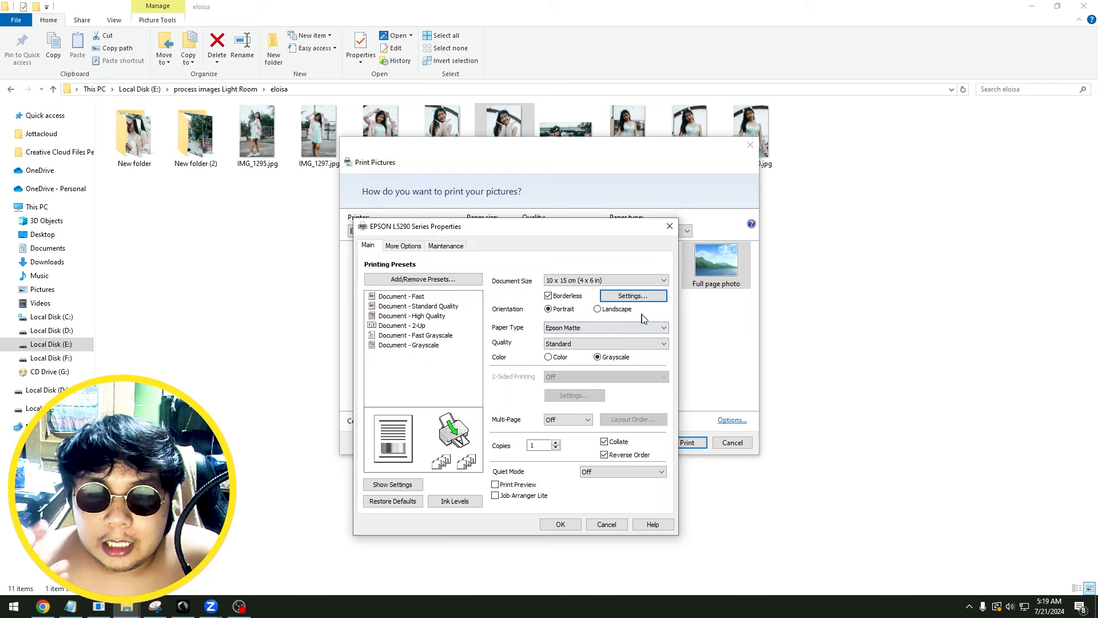
pyautogui.click(569, 525)
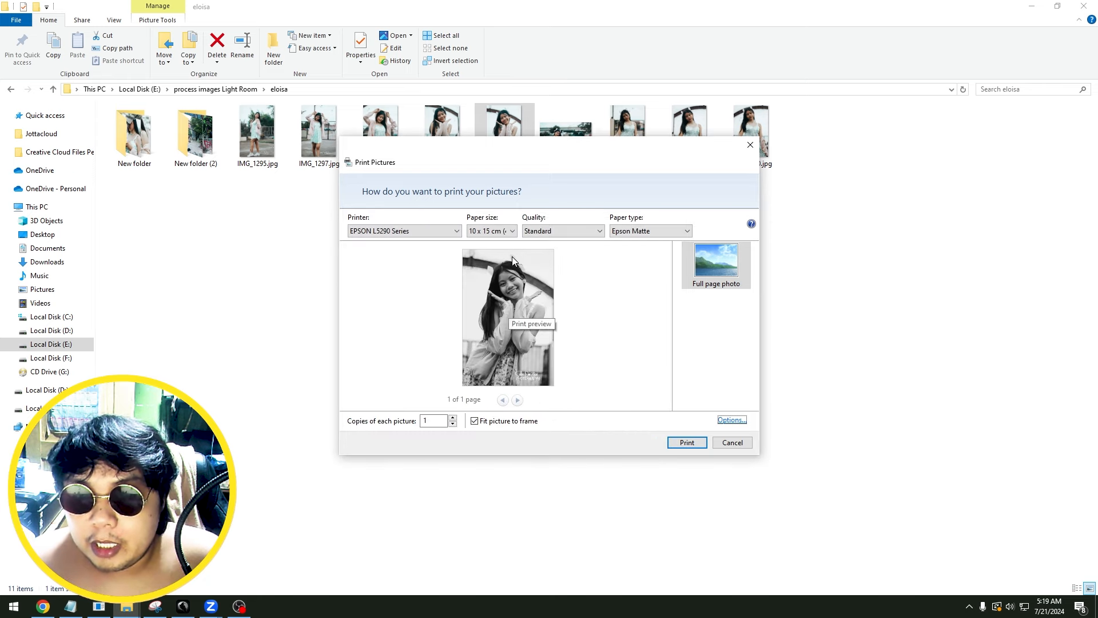
# Set the borderless photo's orientation to Landscape in the printer properties and close the print dialog without printing.
pyautogui.click(734, 420)
pyautogui.click(480, 326)
pyautogui.click(600, 309)
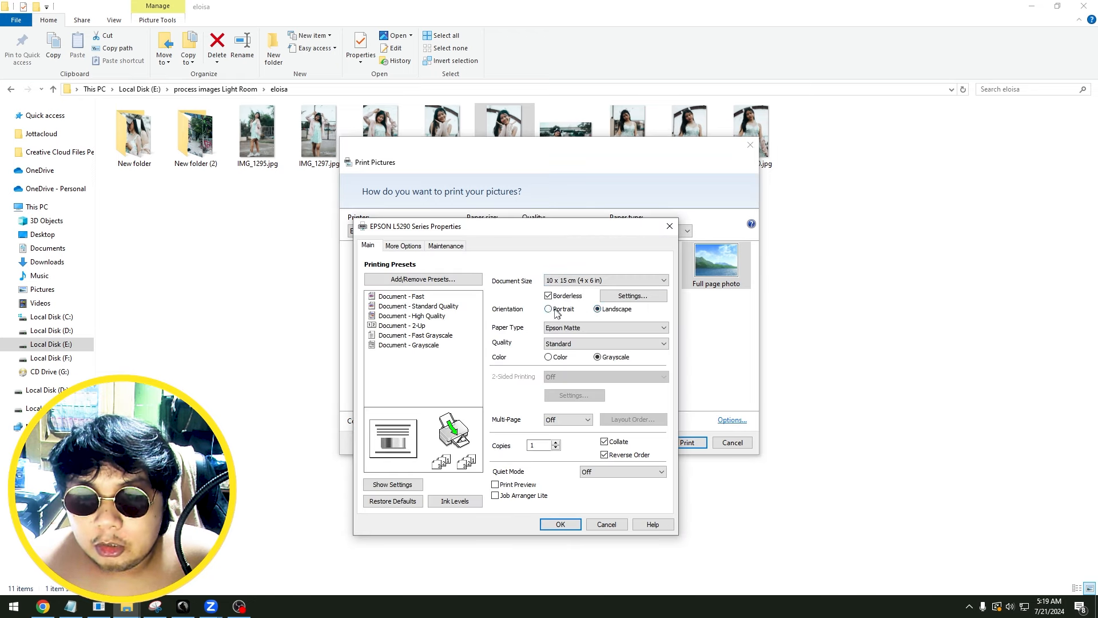
pyautogui.click(549, 309)
pyautogui.click(609, 311)
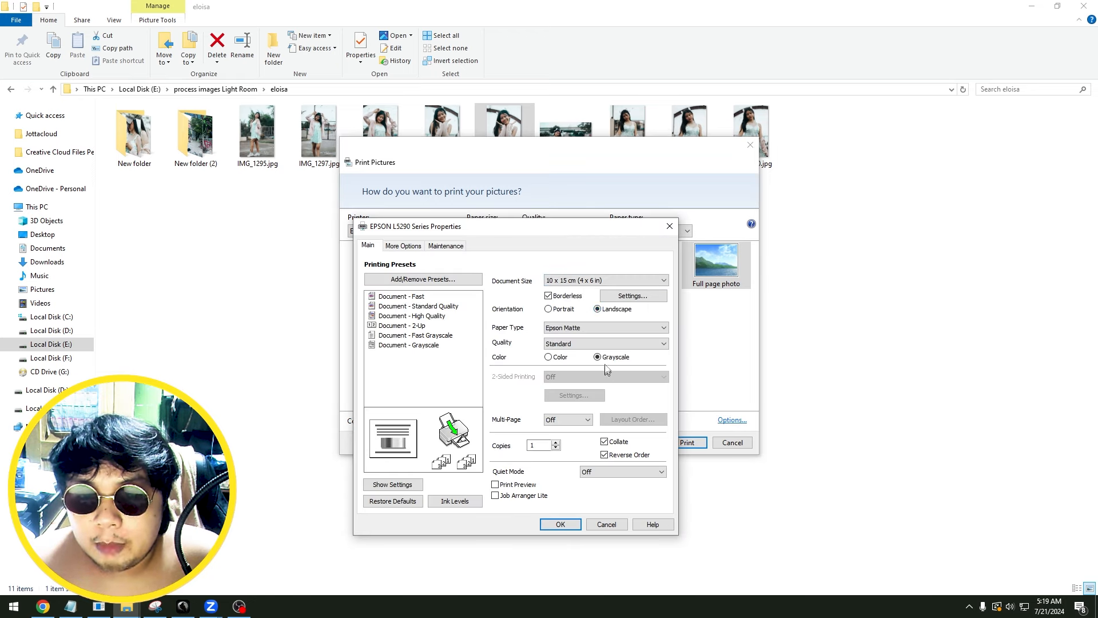
pyautogui.click(577, 522)
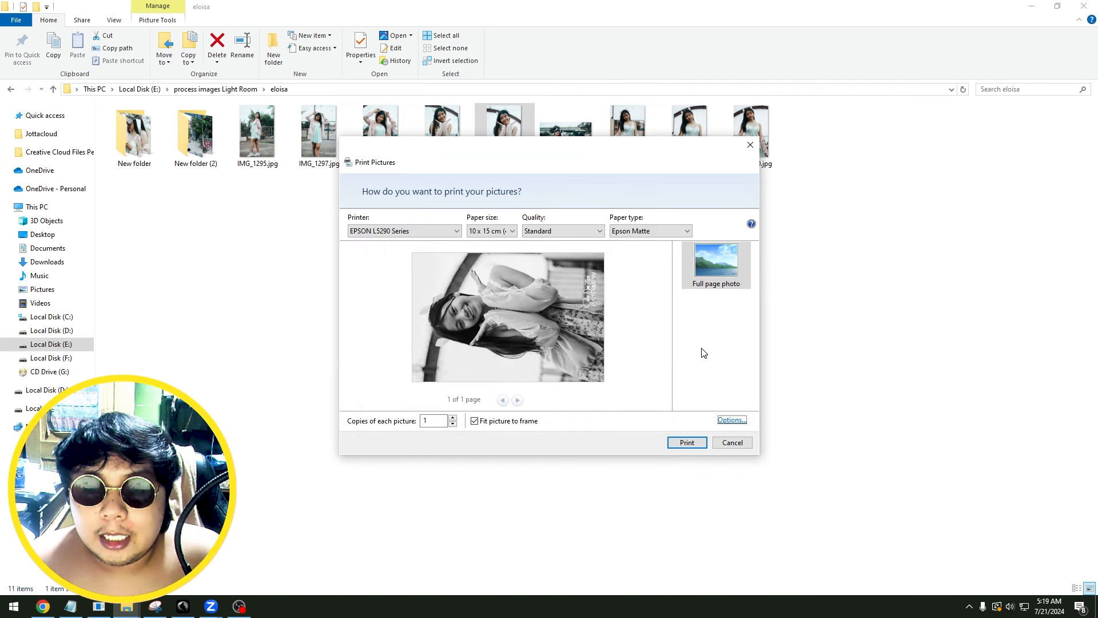
pyautogui.click(485, 232)
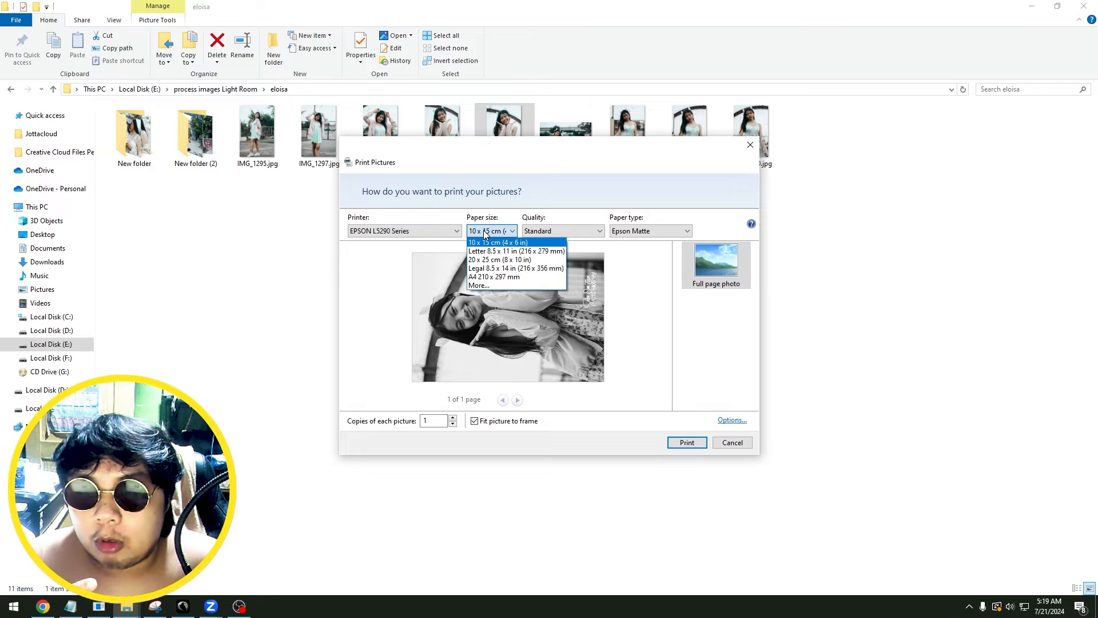
pyautogui.click(733, 442)
pyautogui.click(731, 226)
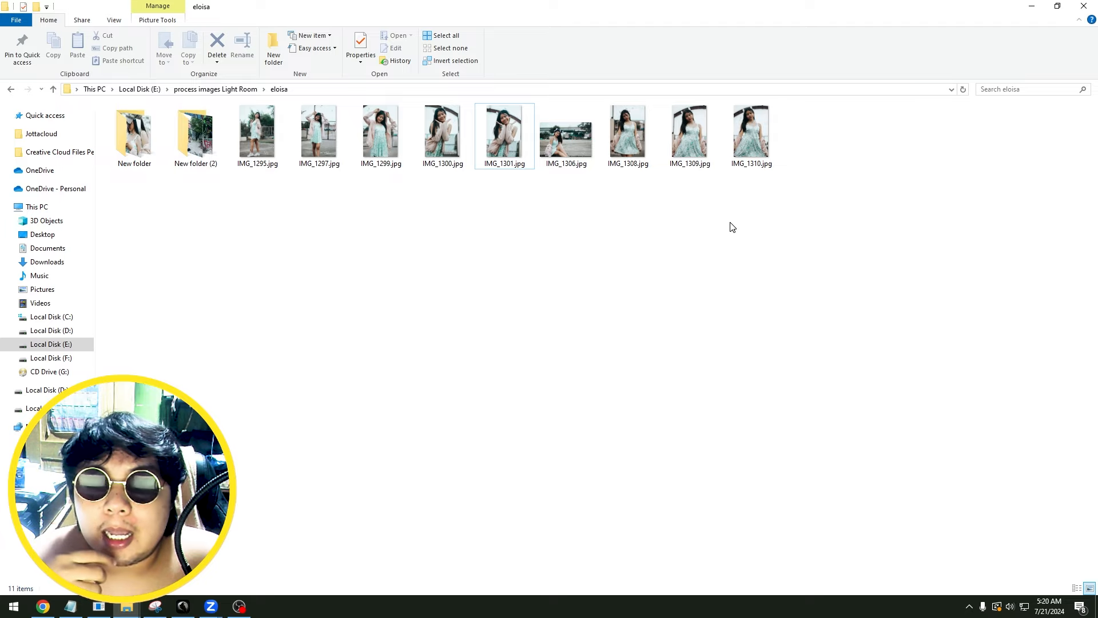
# Reopen the print dialog for IMG_1301.jpg and set the paper size to A4 210 x 297 mm.
pyautogui.click(509, 132)
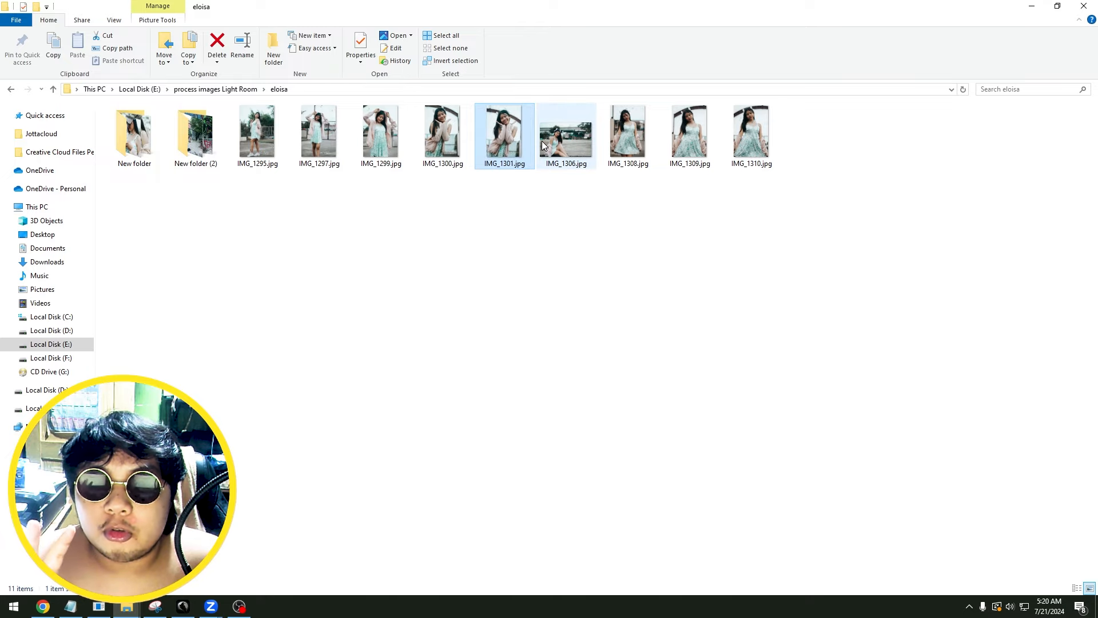
pyautogui.rightClick(505, 129)
pyautogui.click(538, 188)
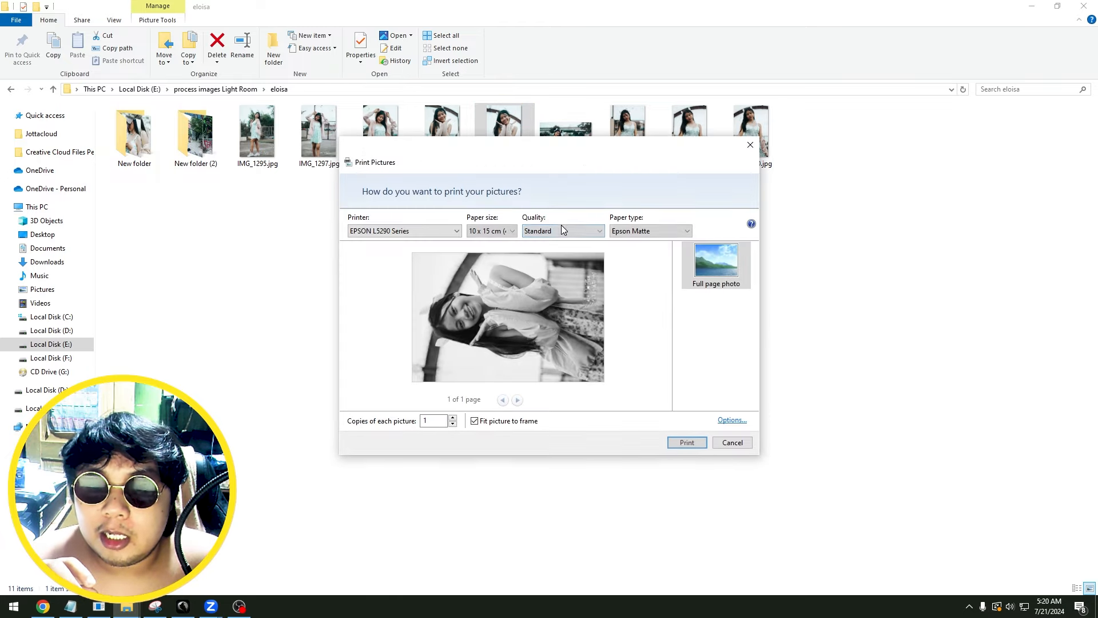
pyautogui.click(512, 231)
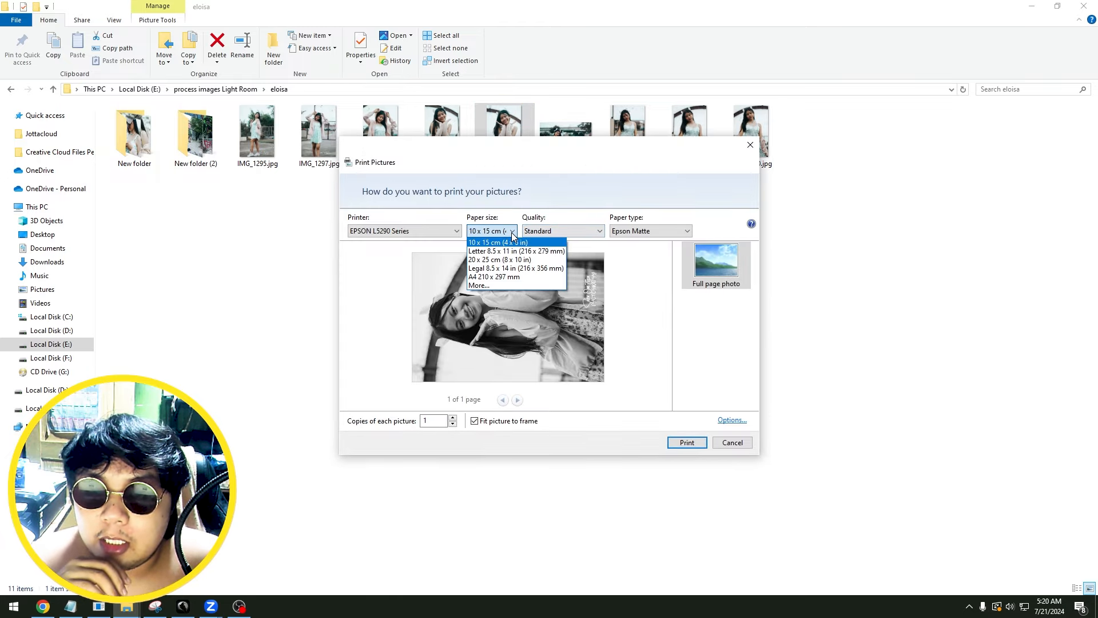
pyautogui.click(512, 278)
# Switch the printer to EPSON L382 Series (Copy 1) and set its paper size to A4 210 x 297 mm.
pyautogui.click(401, 230)
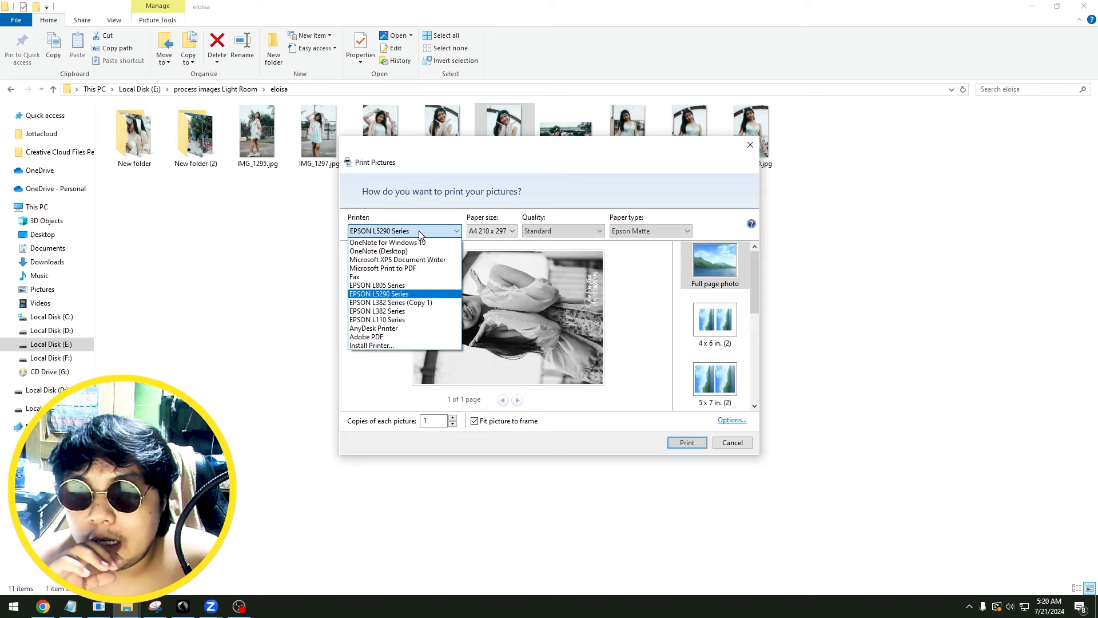
pyautogui.click(400, 302)
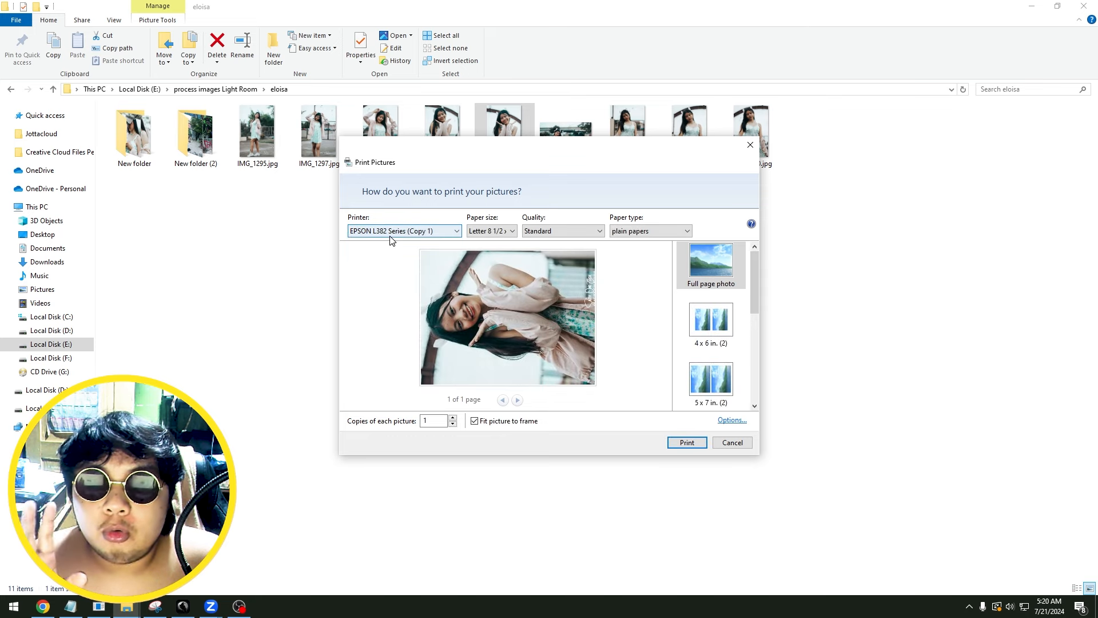
pyautogui.click(499, 233)
pyautogui.click(492, 276)
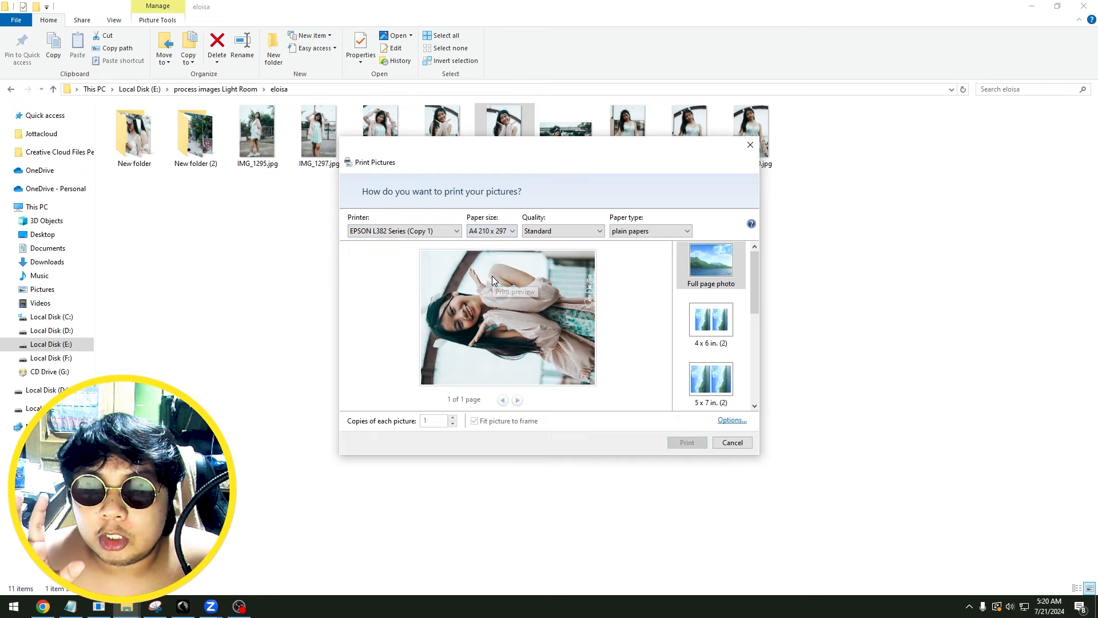
# In the printer properties, enable borderless printing with Epson Matte paper and confirm Retain Size as the enlargement method.
pyautogui.click(732, 420)
pyautogui.click(461, 326)
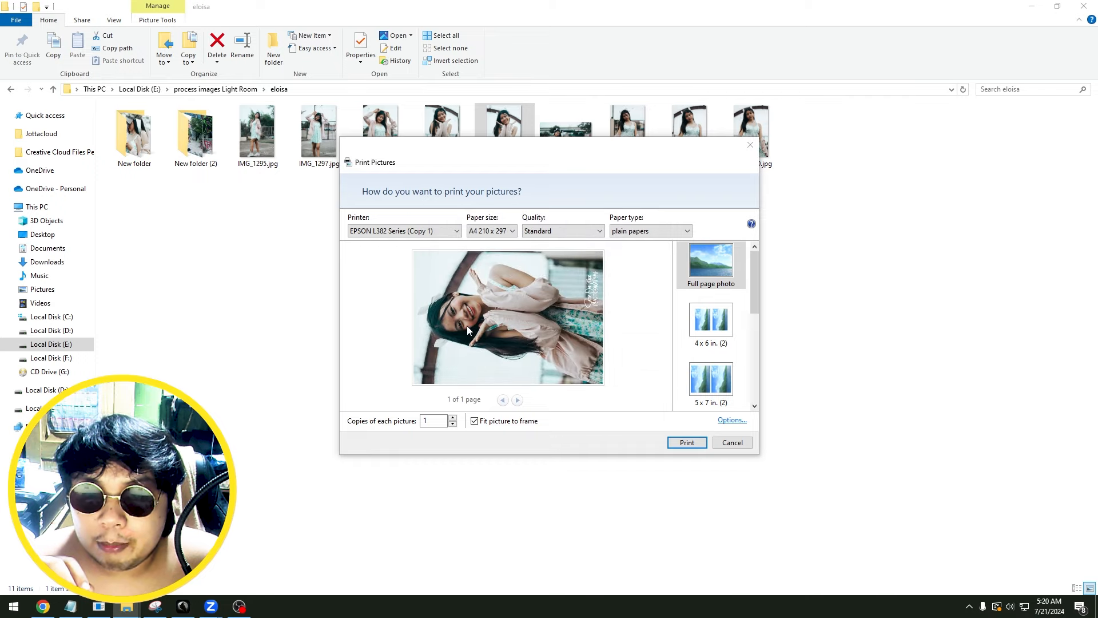
pyautogui.click(549, 296)
pyautogui.click(548, 338)
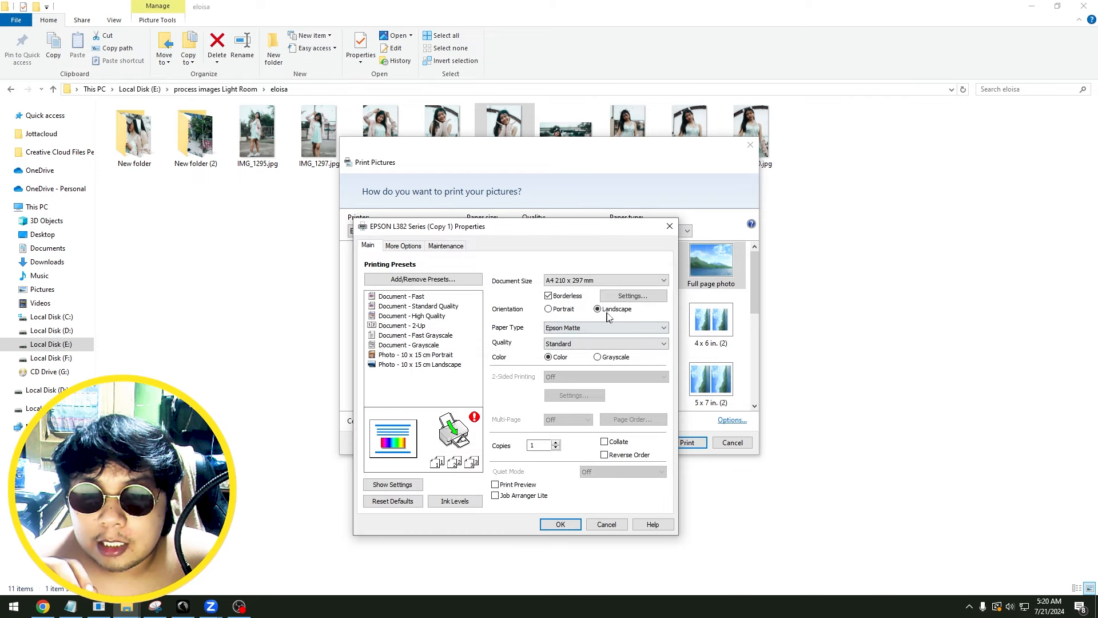
pyautogui.click(633, 296)
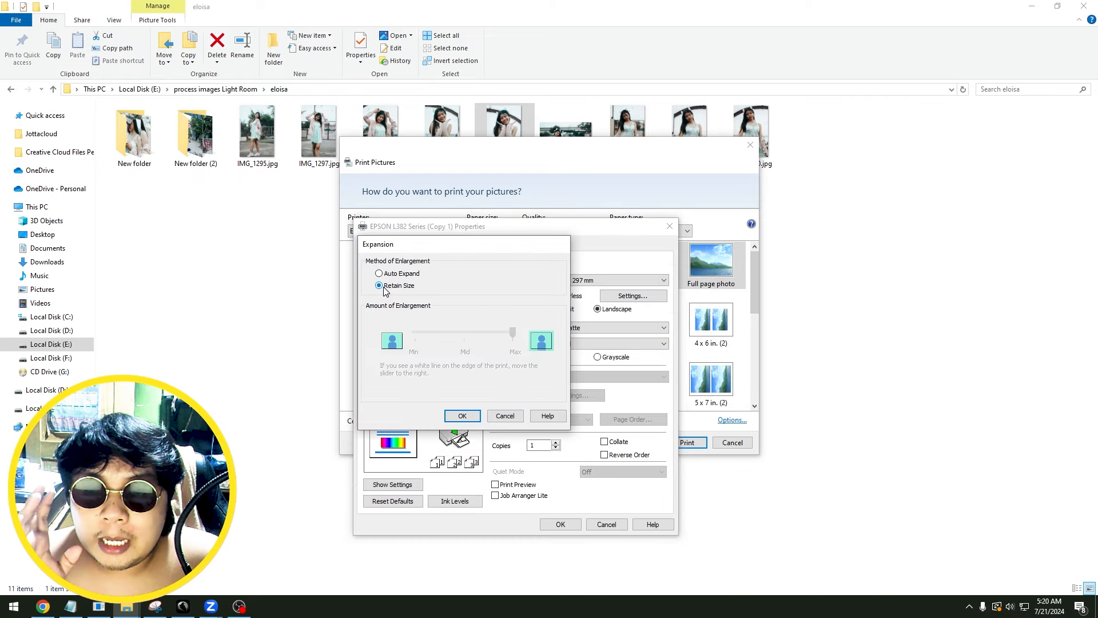
pyautogui.click(461, 415)
pyautogui.click(561, 524)
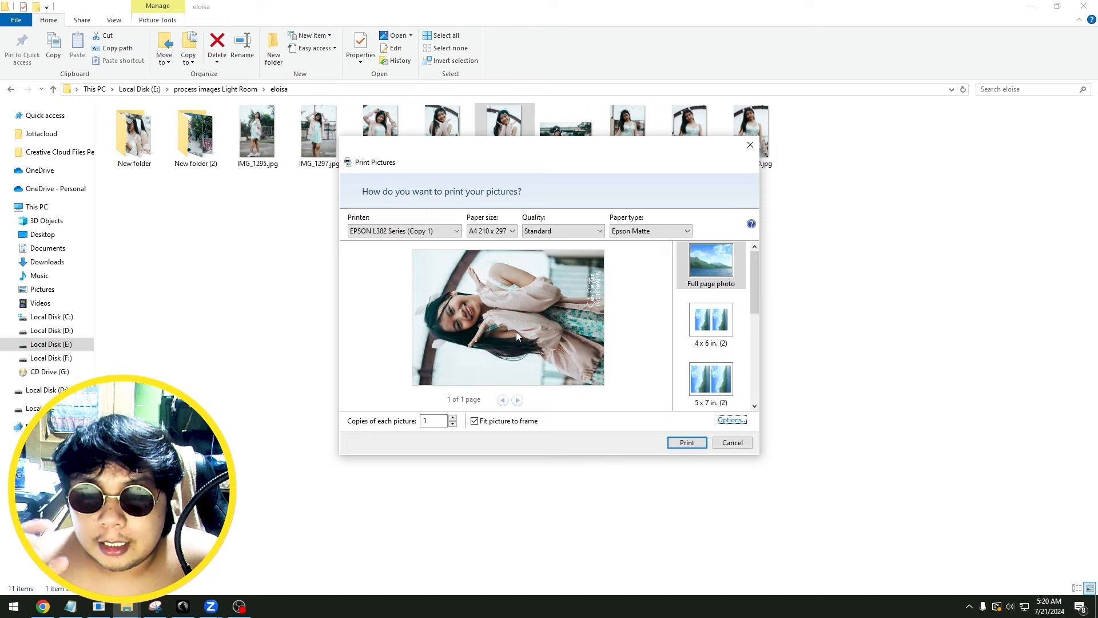
# Toggle Fit picture to frame off and back on to compare the photo's preview.
pyautogui.click(482, 421)
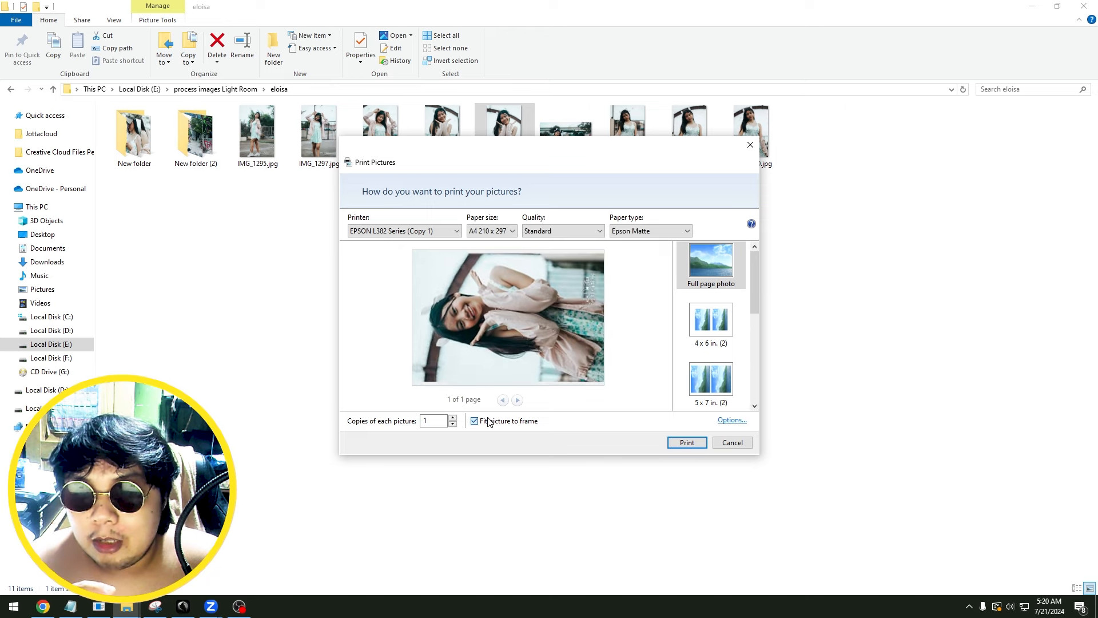
pyautogui.click(497, 423)
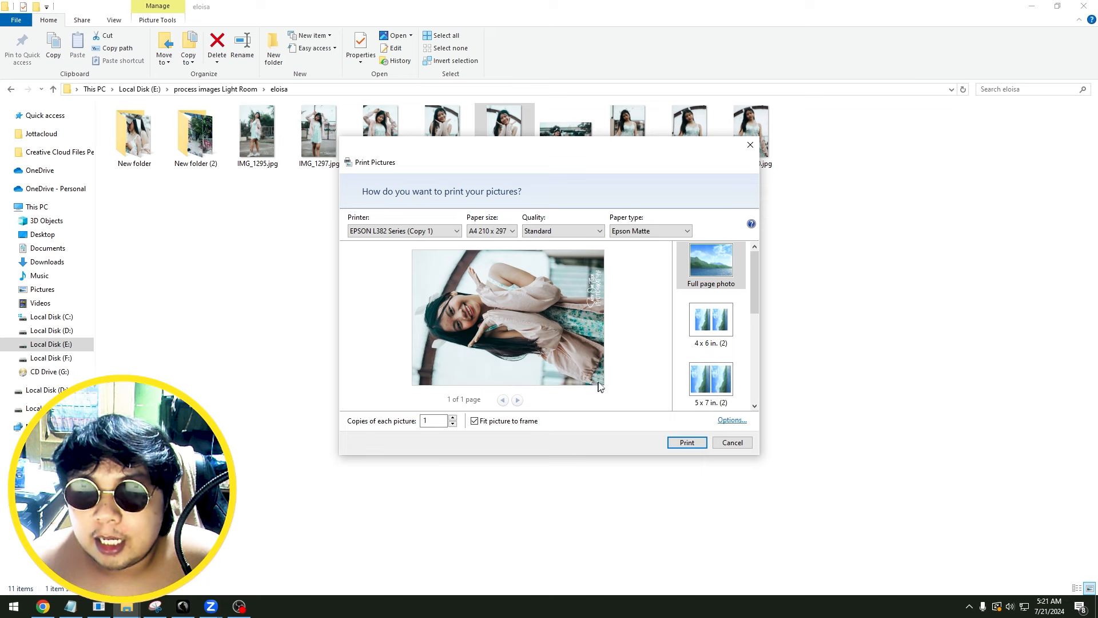
# Expand the paper size choices to all available sizes and check the print quality options.
pyautogui.click(512, 231)
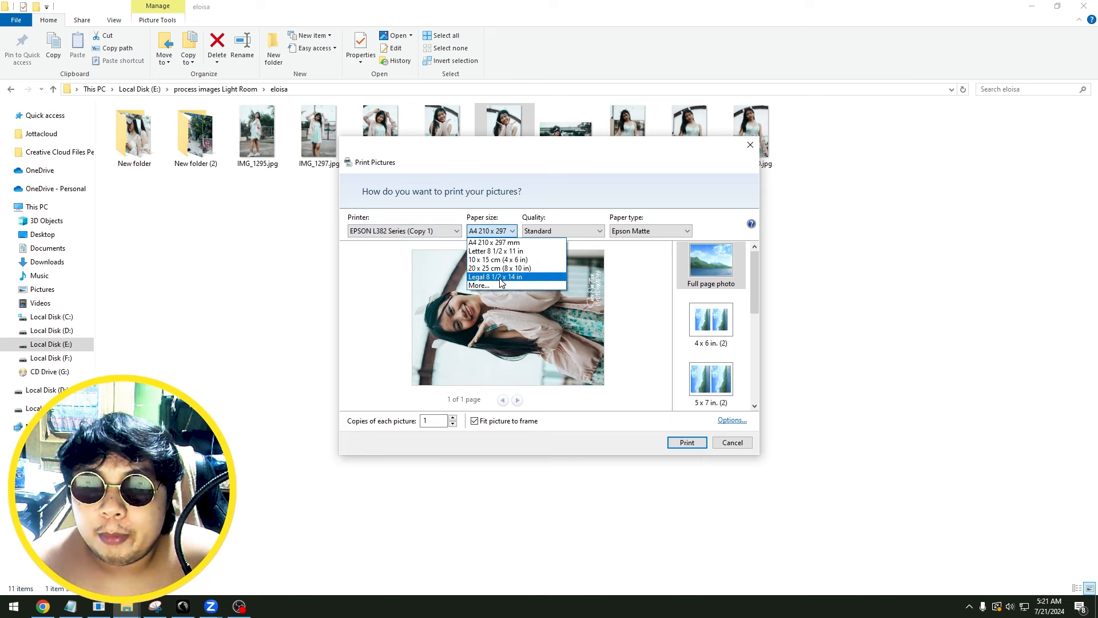
pyautogui.click(495, 242)
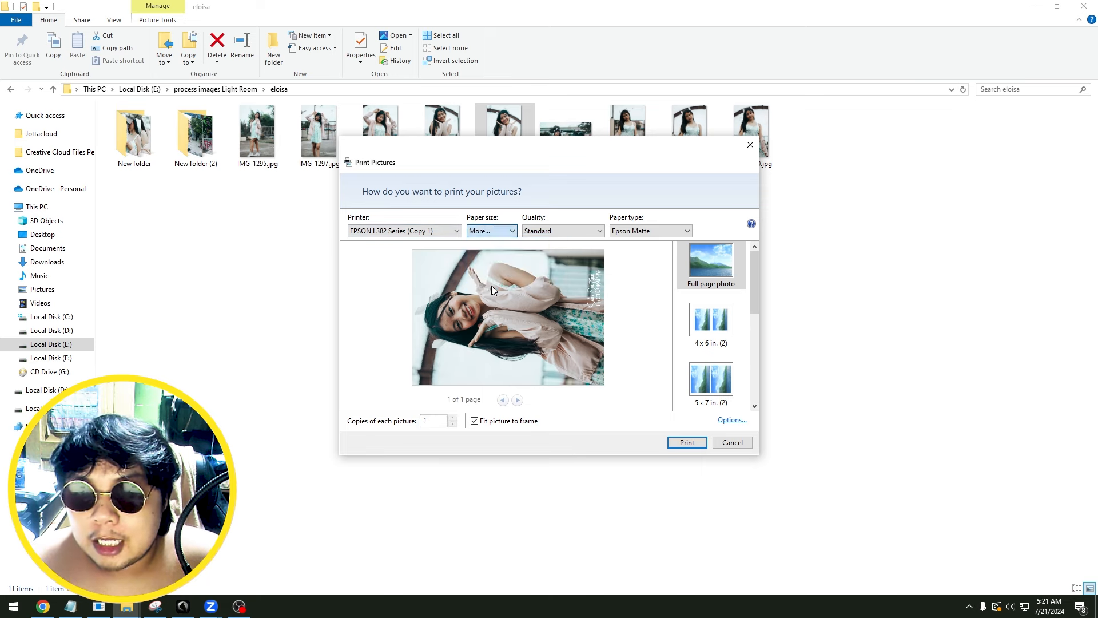
pyautogui.click(503, 232)
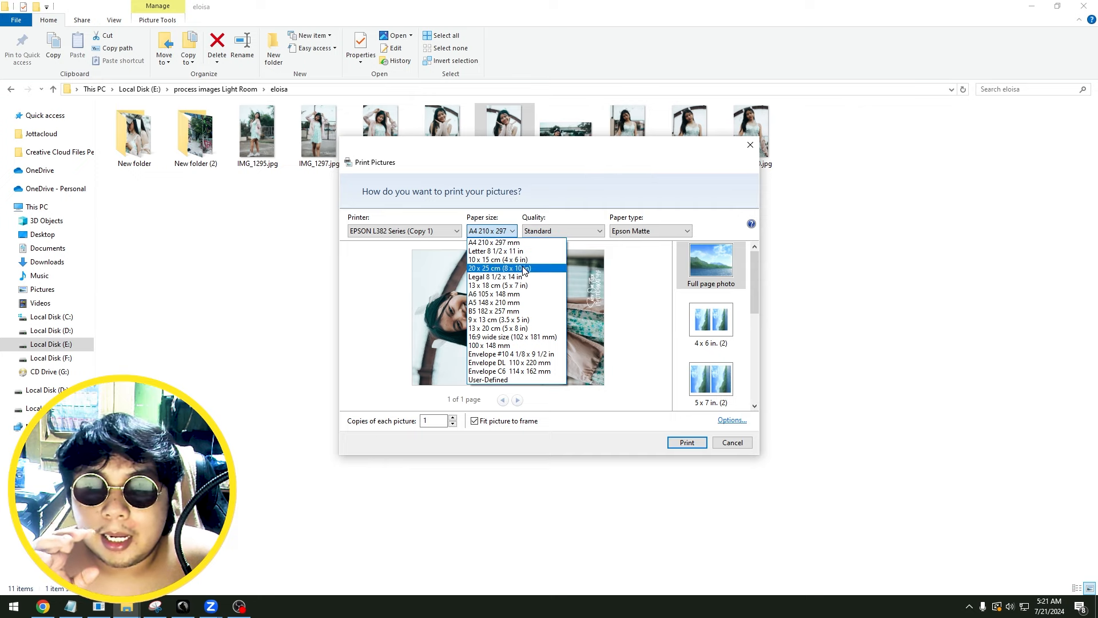
pyautogui.click(544, 231)
pyautogui.click(544, 231)
pyautogui.click(538, 250)
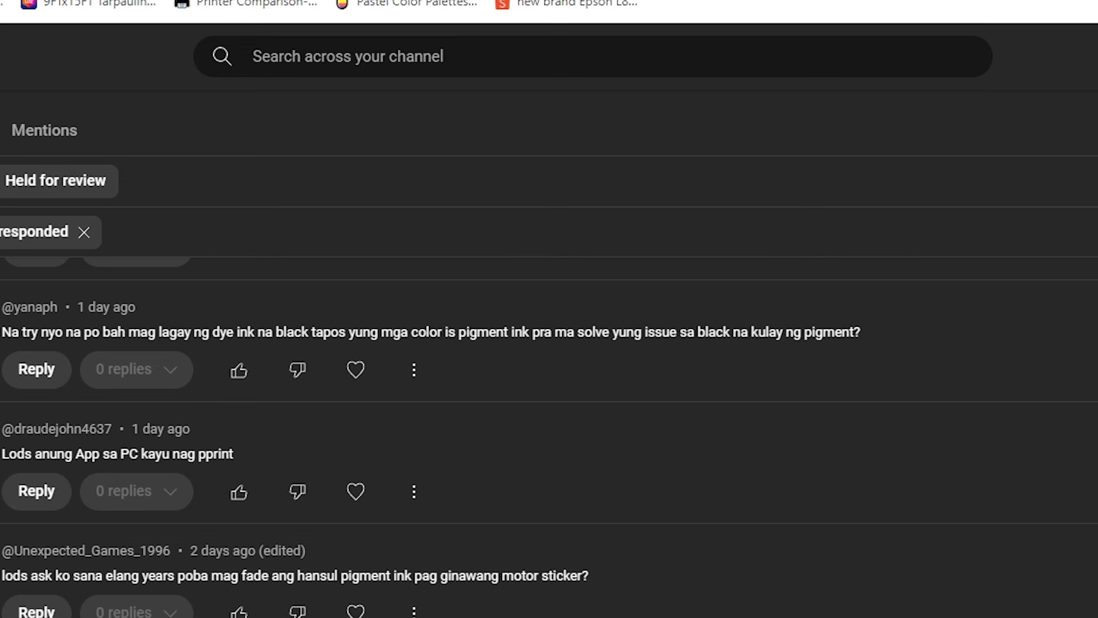
# Switch to YouTube Studio's comments and highlight the comment "Lods anung App sa PC kayu nag pprint".
pyautogui.moveTo(247, 452); pyautogui.dragTo(3, 452)
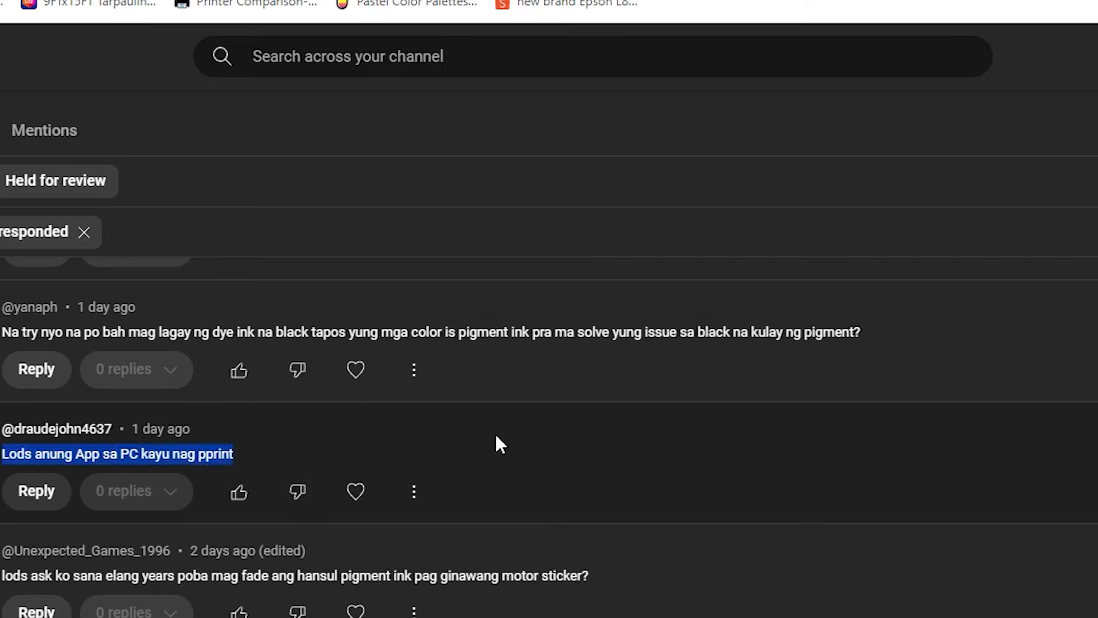